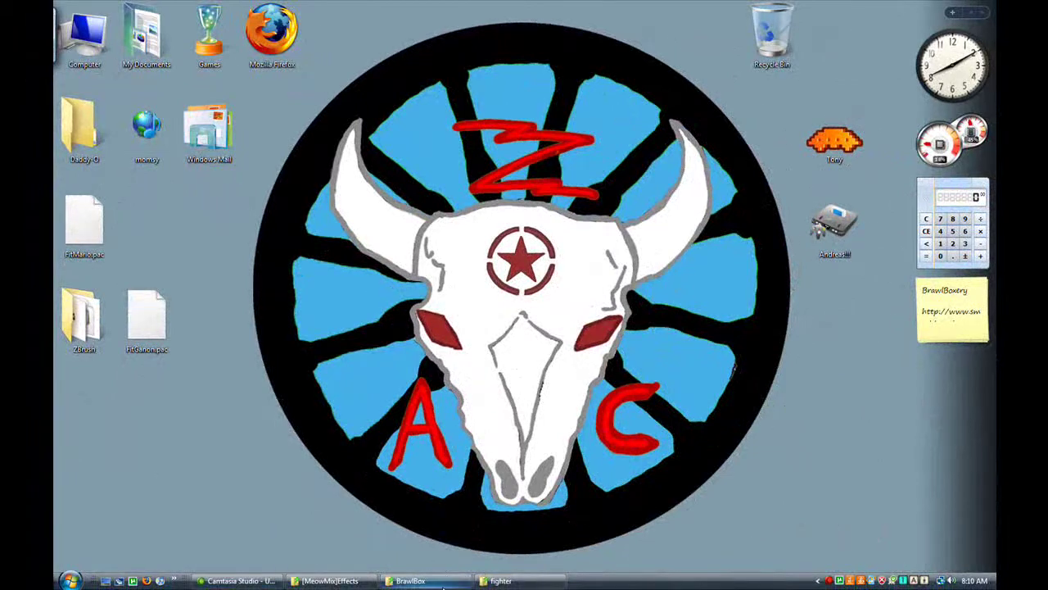
Launch two instances of BrawlBox from the BrawlBox folder and minimize the folder window.
left_click(422, 580)
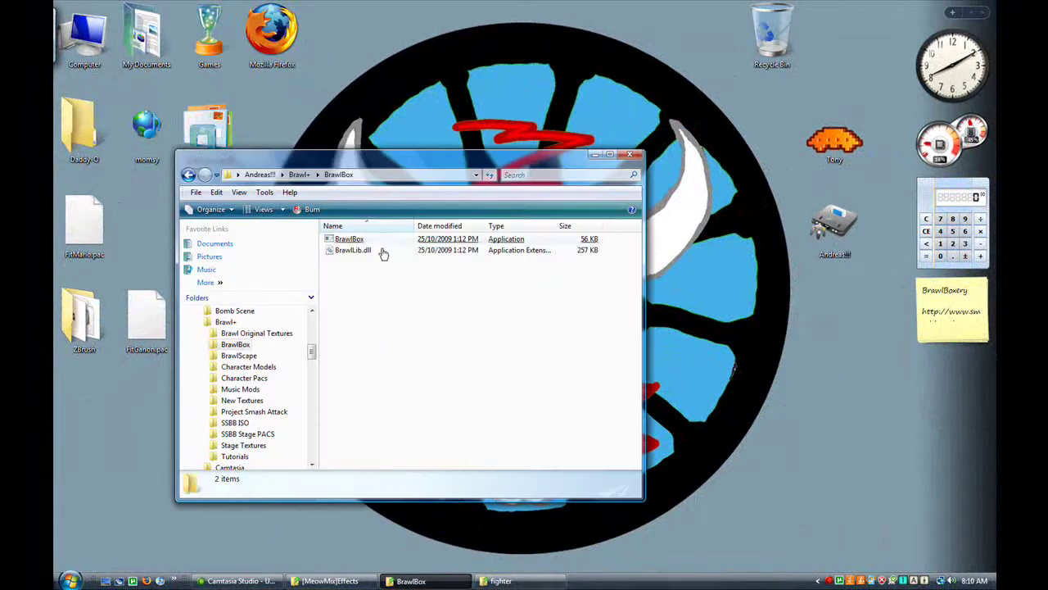
double_click(365, 243)
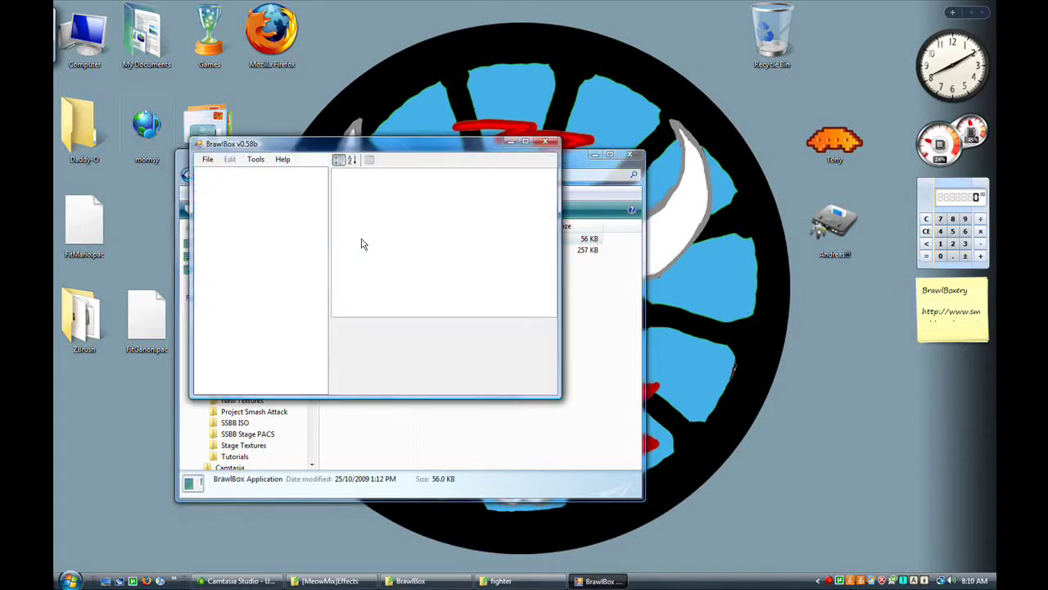
double_click(590, 243)
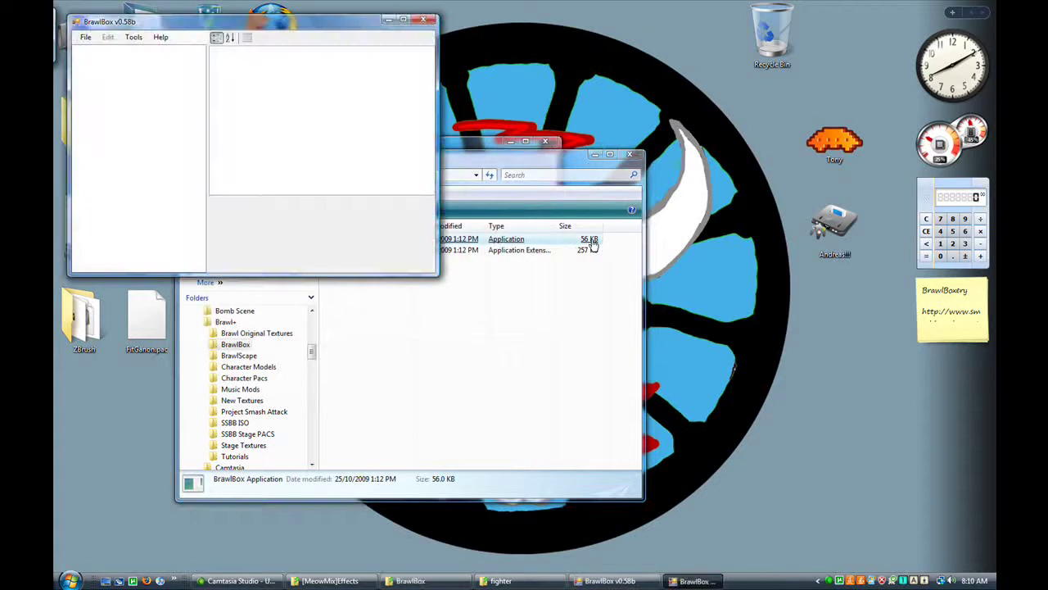
left_click(596, 154)
Arrange the two BrawlBox windows side by side and enlarge both slightly so that they do not overlap.
left_click_drag(457, 153, 339, 194)
left_click_drag(330, 30, 688, 180)
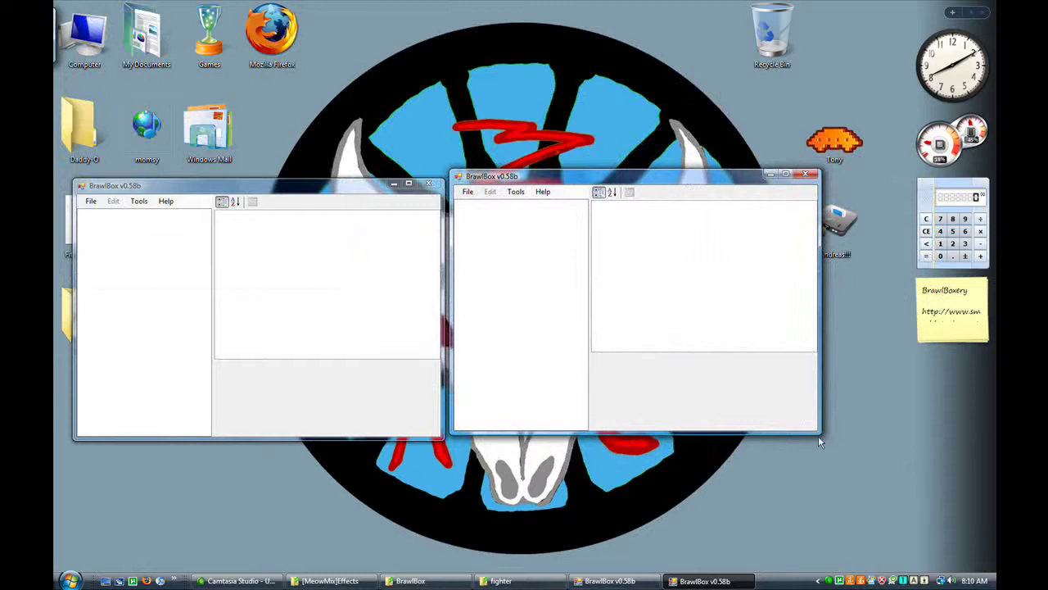
left_click_drag(821, 435, 857, 460)
left_click_drag(363, 190, 343, 177)
left_click_drag(414, 423, 446, 452)
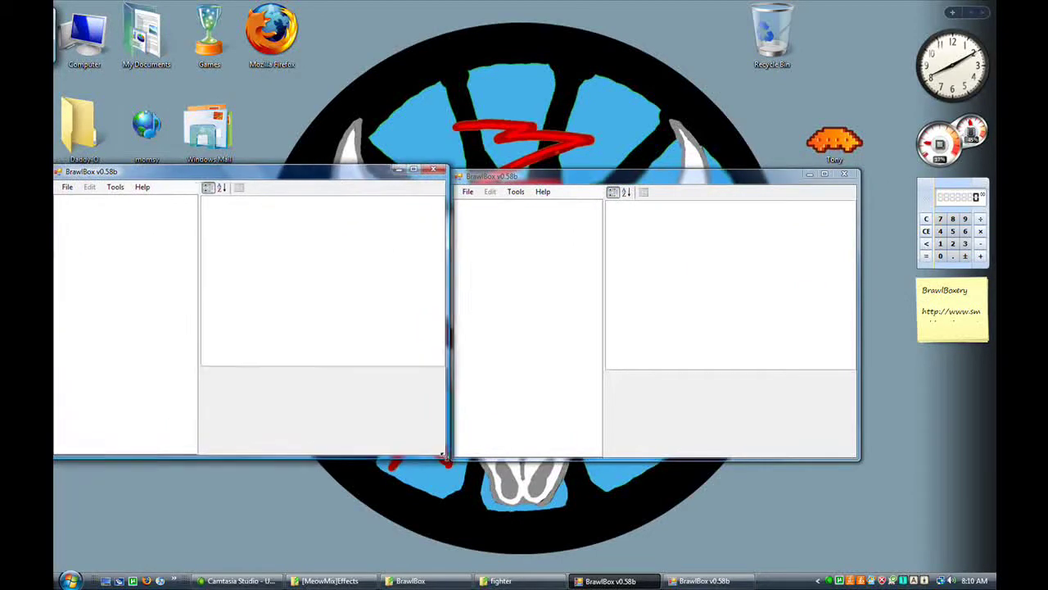
left_click_drag(565, 182, 610, 181)
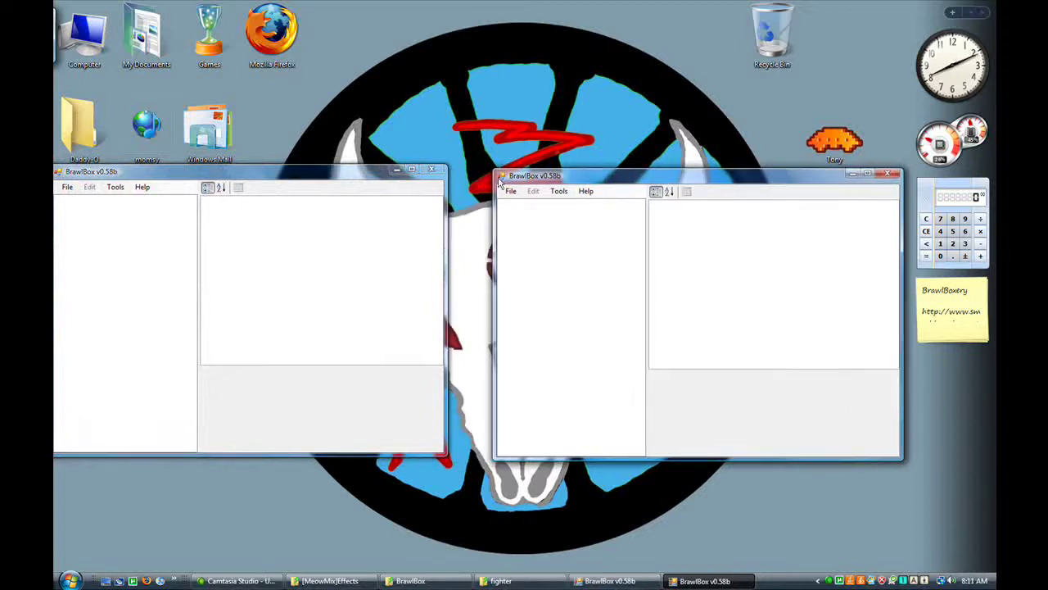
left_click_drag(280, 168, 311, 183)
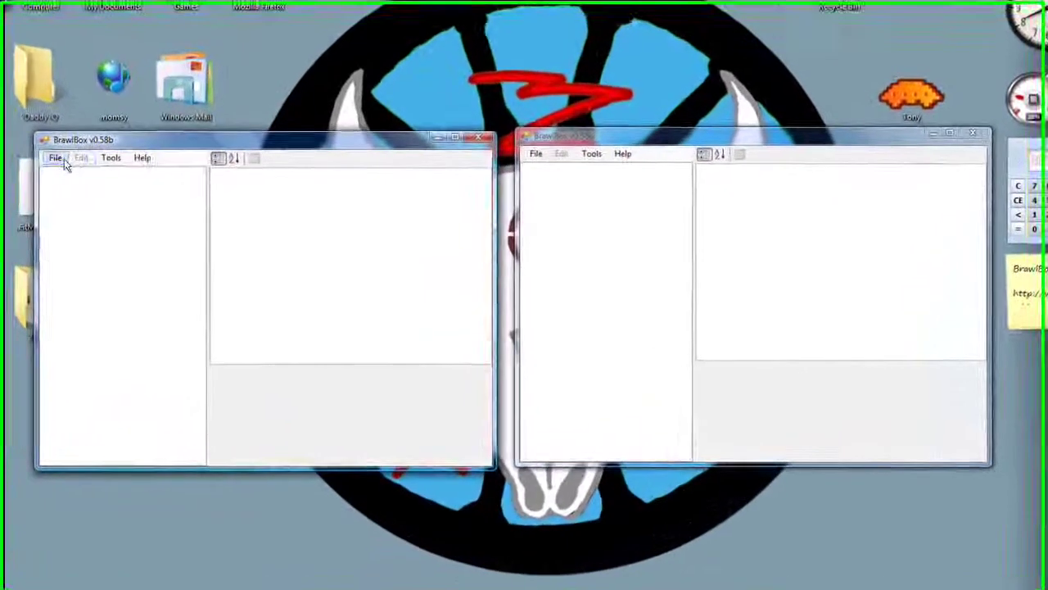
Open FitCaptainMotionEtc.pac from the Effect folder in the first BrawlBox window.
left_click(89, 188)
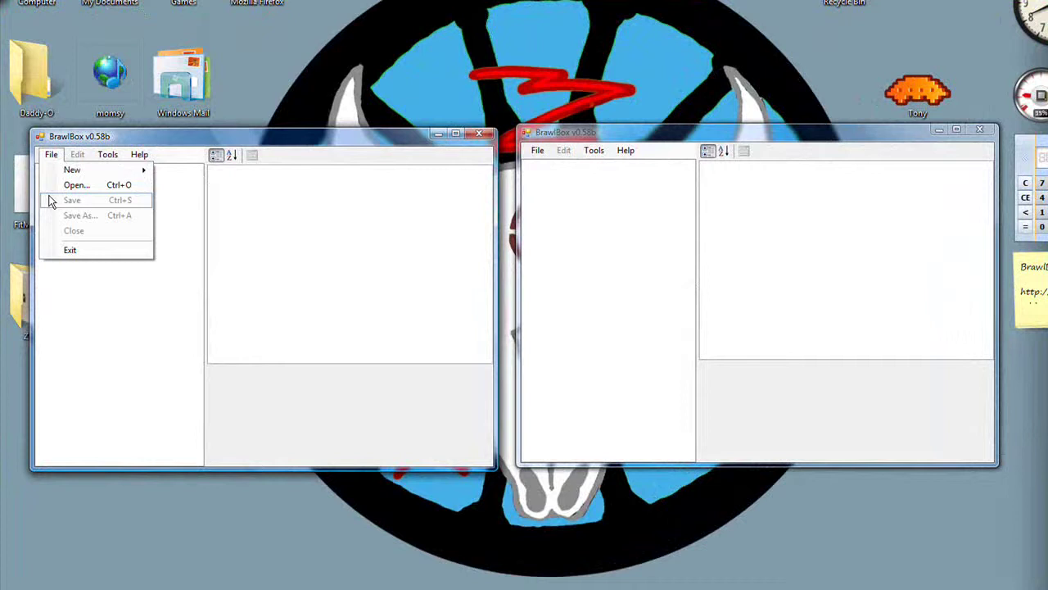
left_click(71, 185)
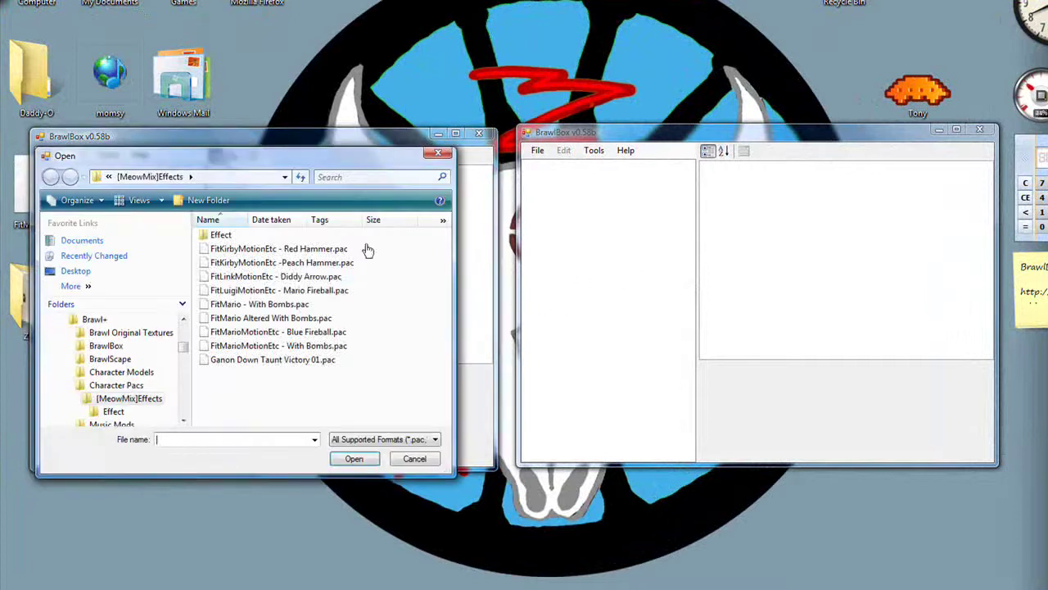
double_click(225, 236)
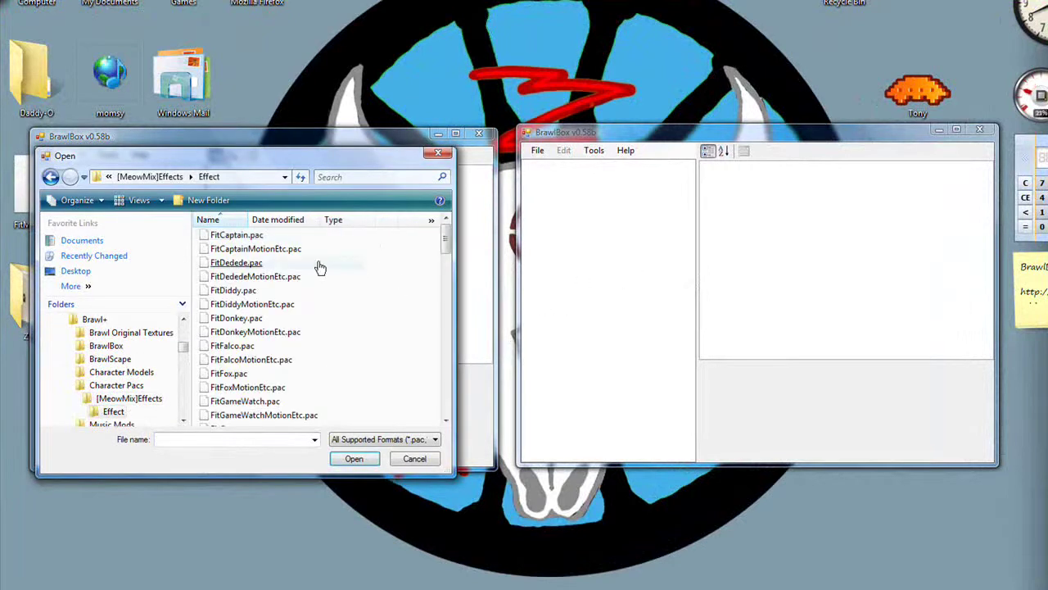
double_click(255, 249)
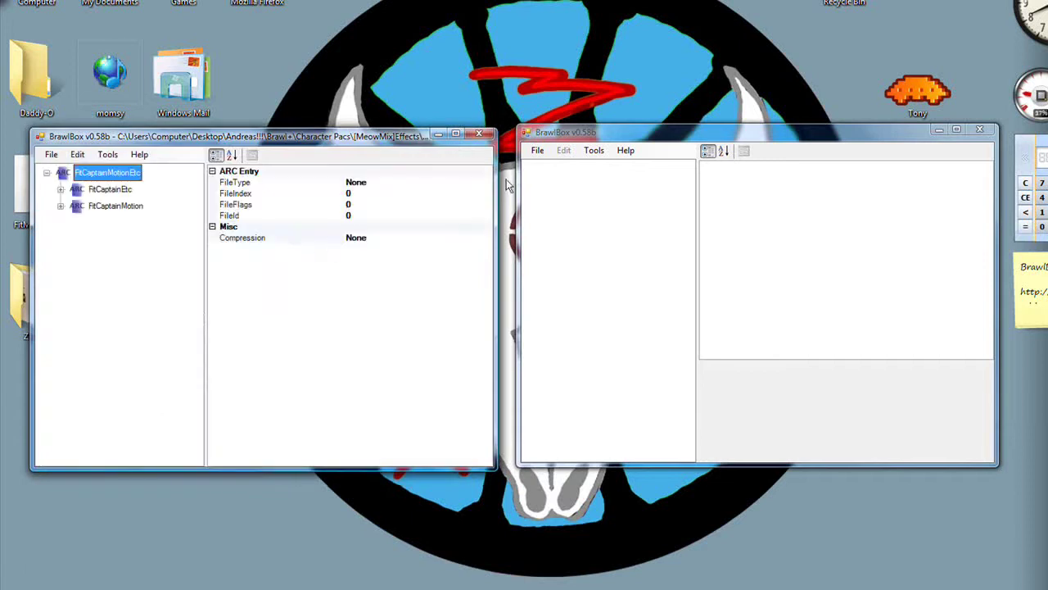
Open FitMarioMotionEtc.pac from the Effect folder in the second BrawlBox window.
left_click(539, 152)
left_click(551, 180)
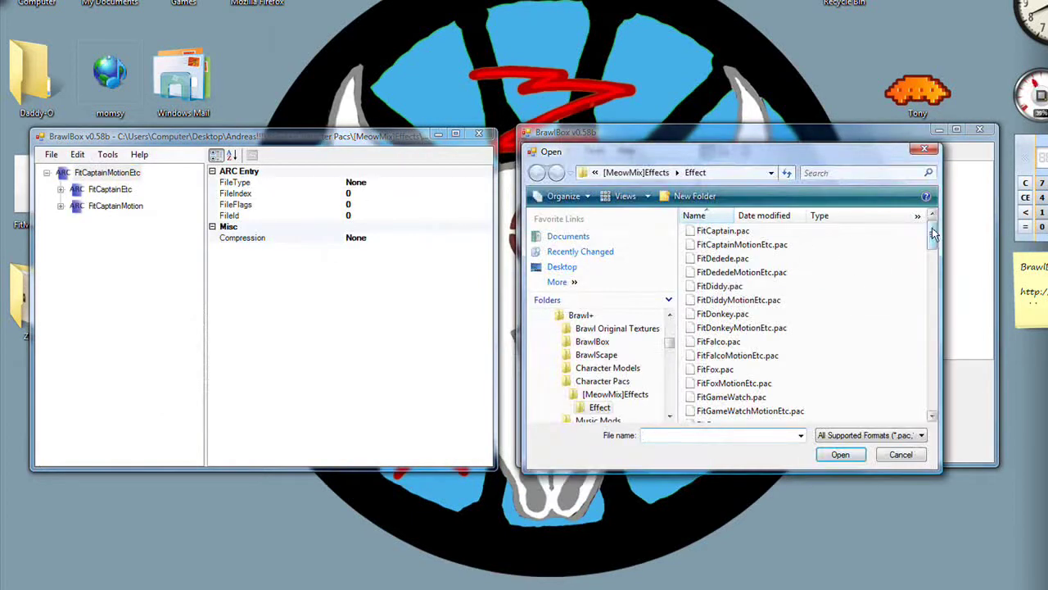
mouse_move(933, 232)
left_mouse_down()
mouse_move(933, 283)
mouse_move(883, 295)
left_mouse_up()
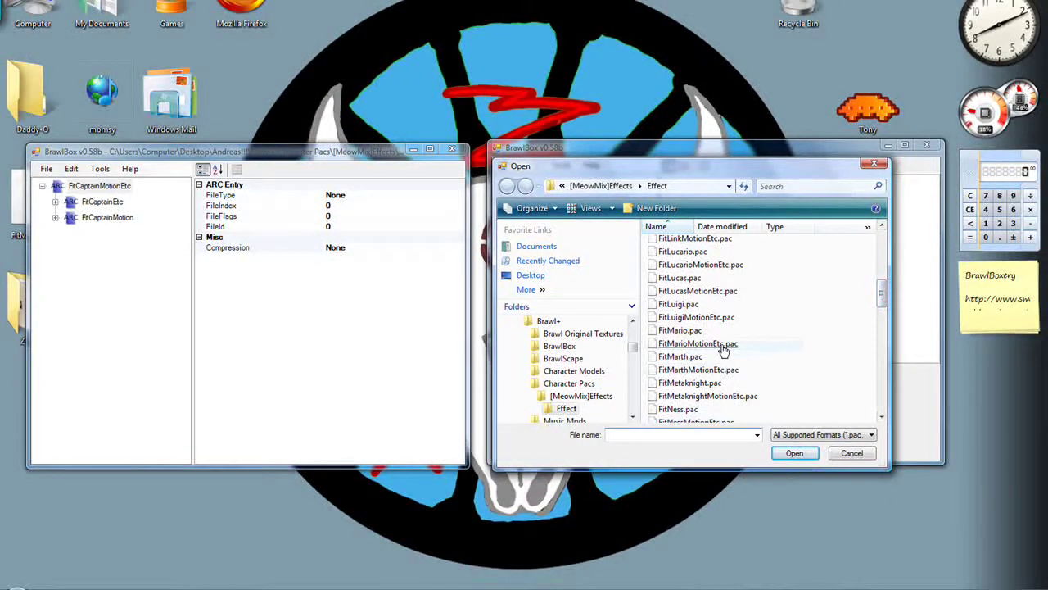
double_click(698, 344)
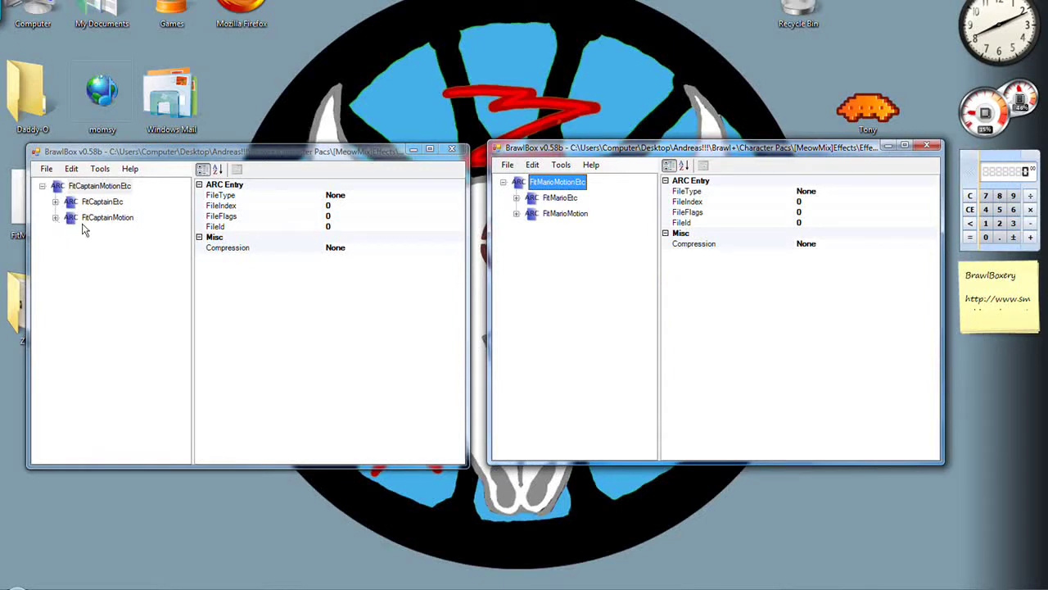
Expand the motion archive, AnimationData[0] and AnmChr(NW4R) in both the Captain and the Mario file.
left_click(54, 217)
left_click(517, 214)
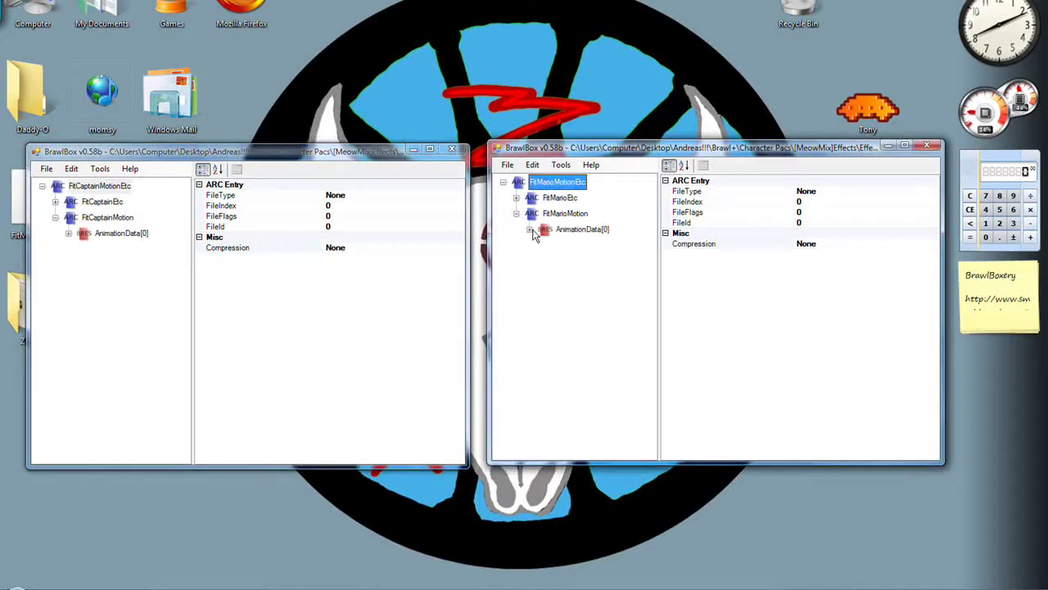
left_click(529, 230)
left_click(70, 235)
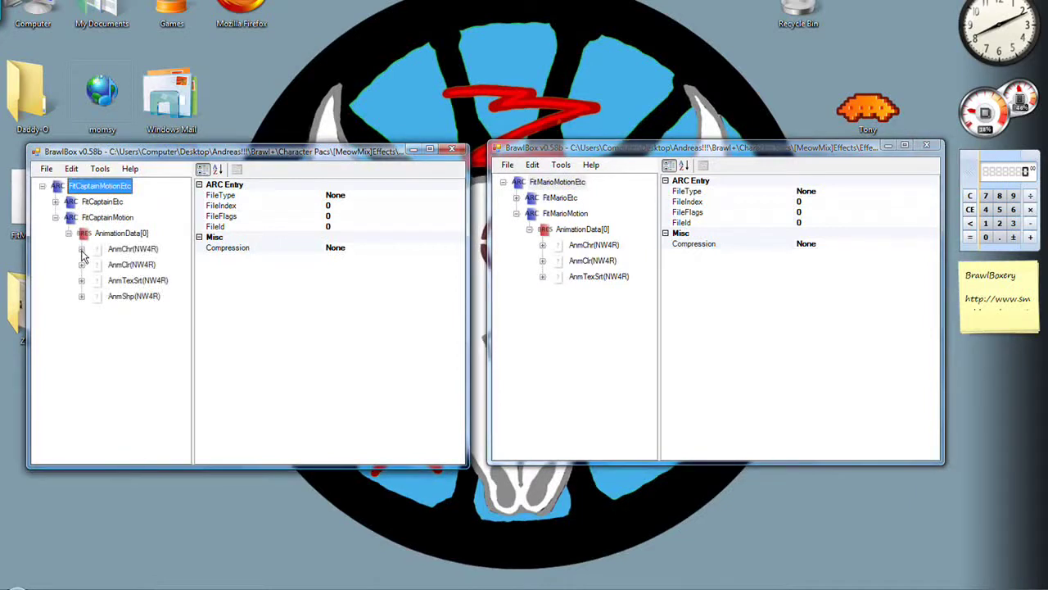
left_click(81, 249)
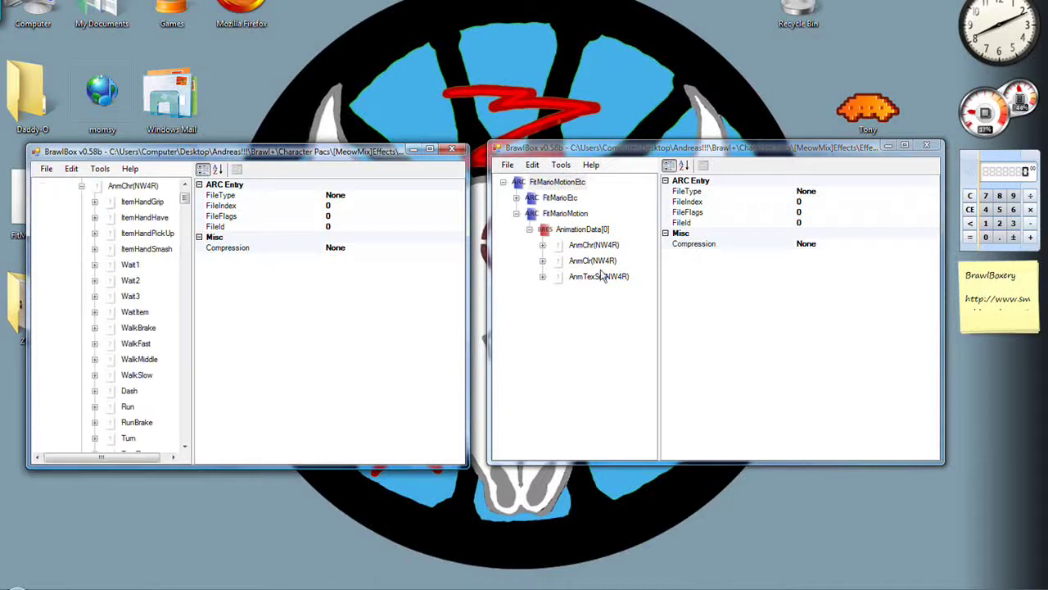
left_click(543, 245)
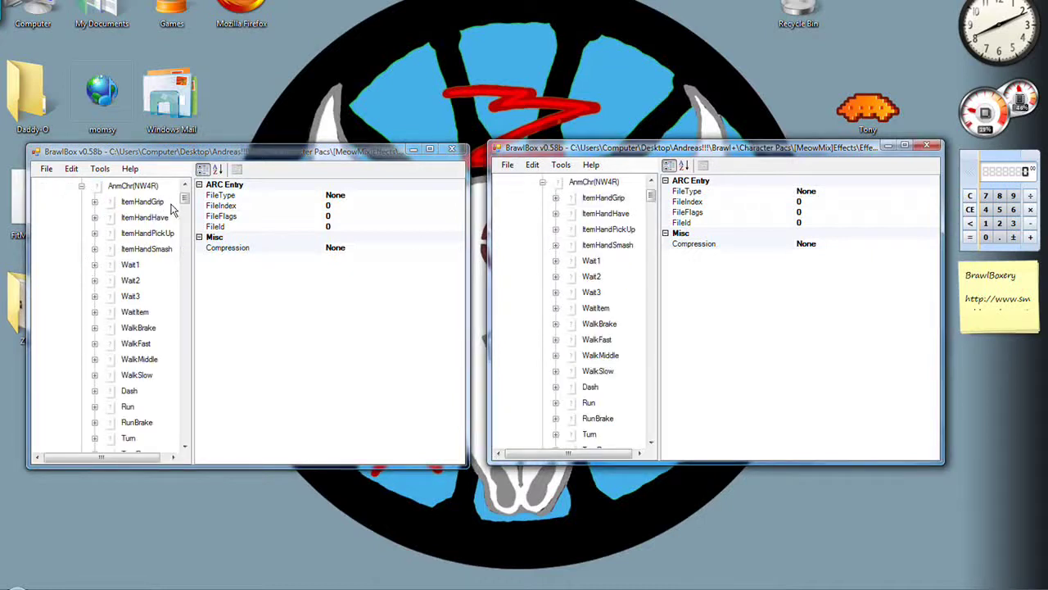
Find and select the SpecialN animation in the Captain file and look briefly at its contents.
left_click_drag(185, 199, 208, 255)
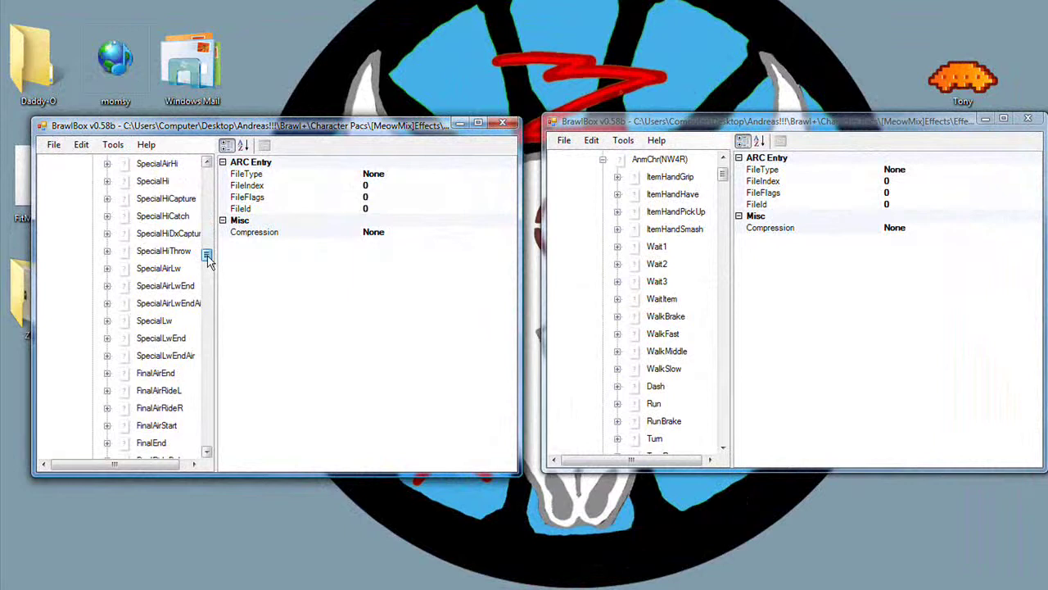
left_click_drag(208, 255, 208, 249)
left_click(161, 199)
scroll(161, 281, "up", 2)
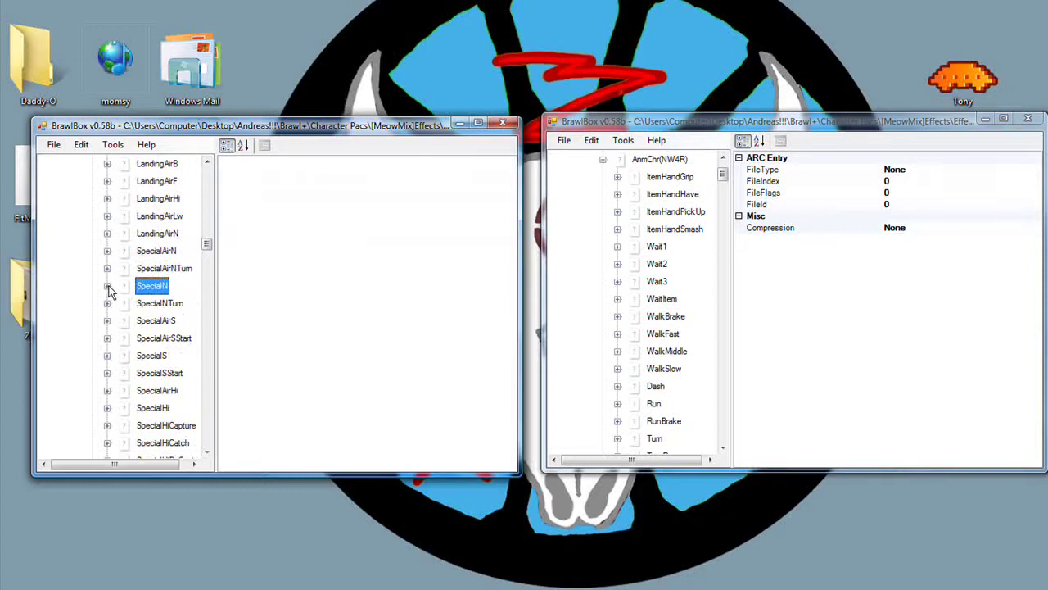
left_click(107, 286)
left_click(107, 164)
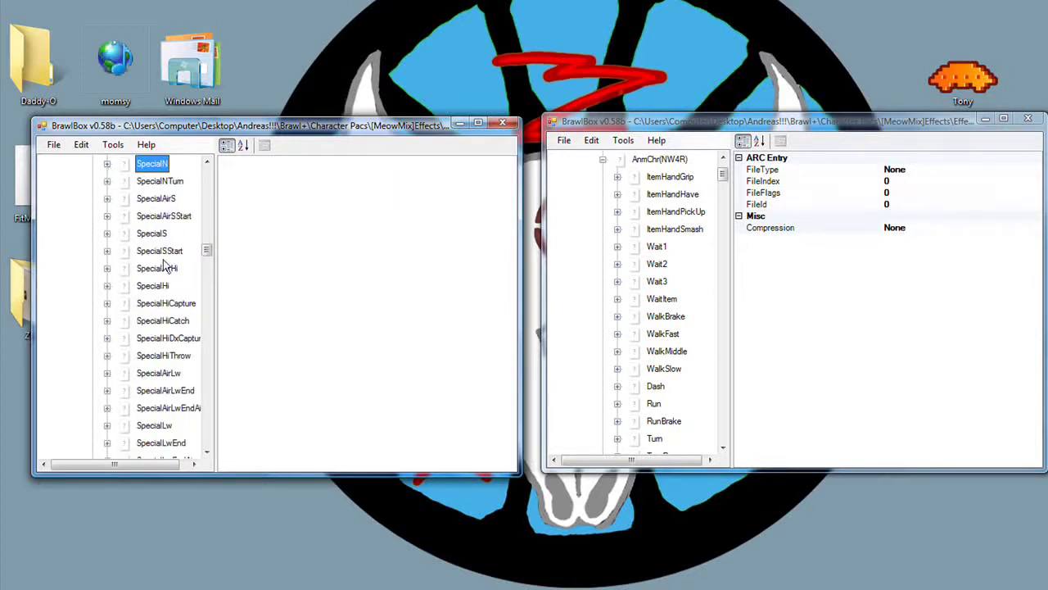
scroll(167, 267, "up", 2)
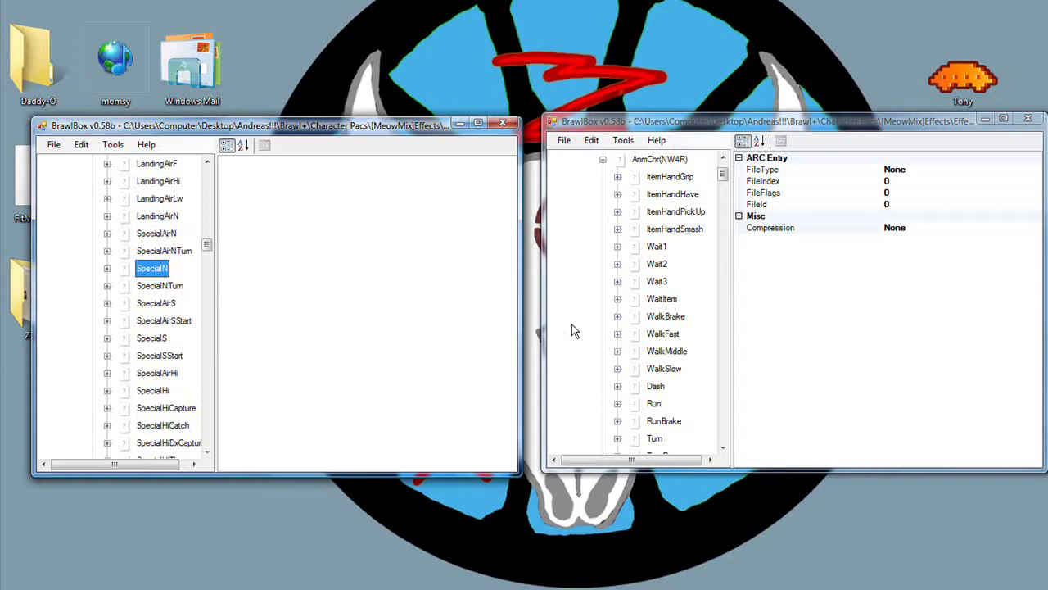
Find and select the SpecialN animation in the Mario file's AnmChr(NW4R) list.
left_click_drag(722, 174, 723, 256)
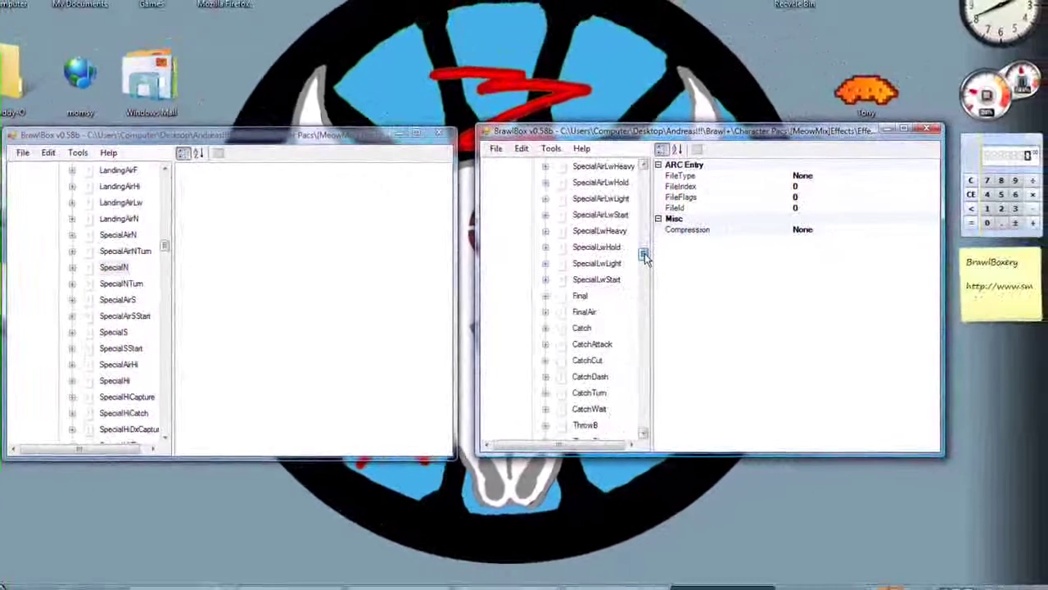
left_click_drag(644, 256, 641, 248)
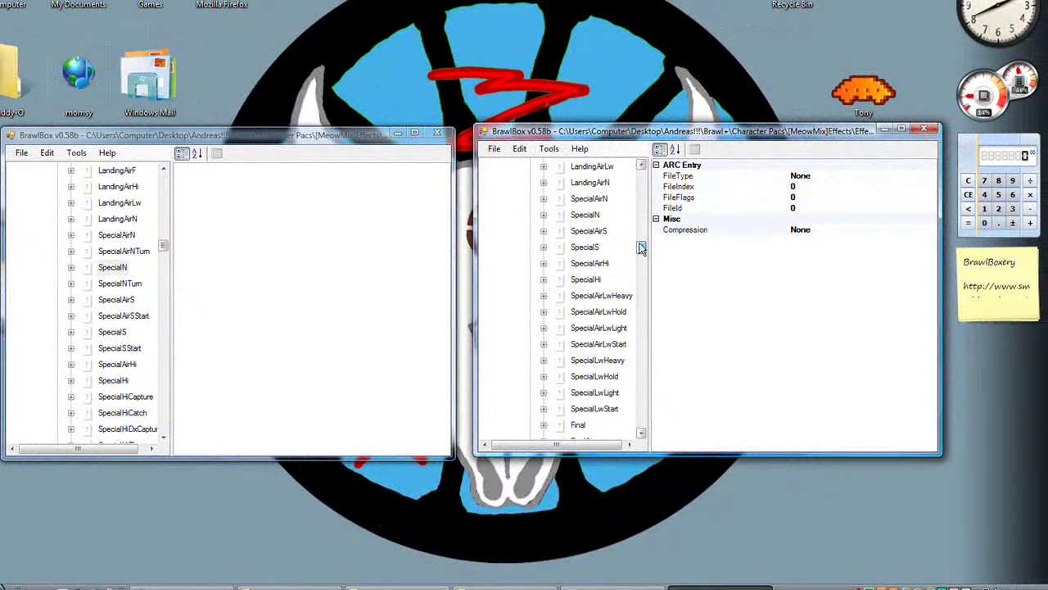
left_click(586, 214)
scroll(586, 229, "up", 1)
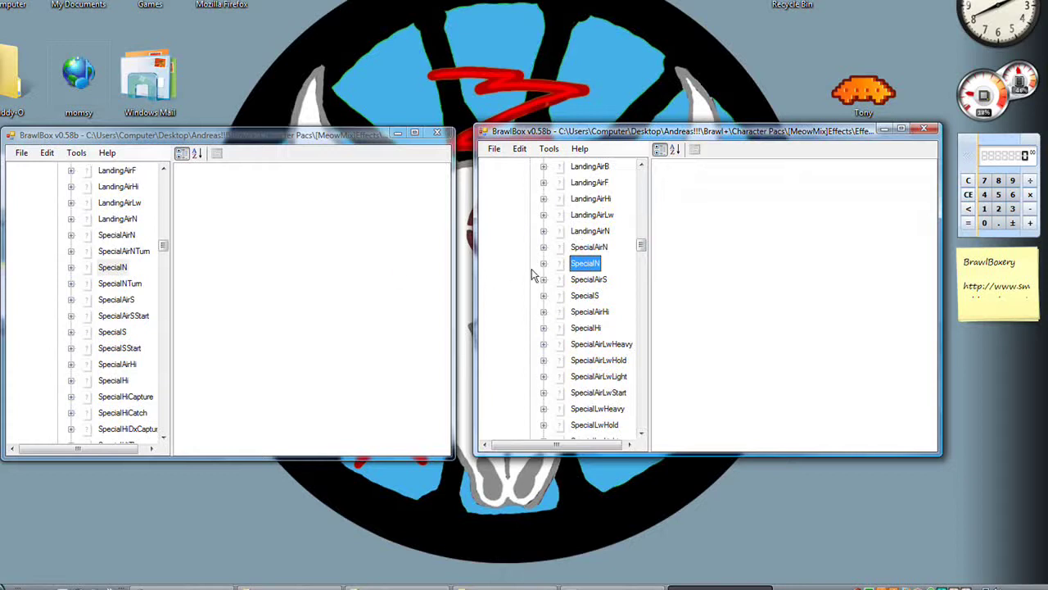
Export the Captain file's SpecialN animation as a raw data file named SpecialN into the [MeowMix]Effects folder.
left_click(115, 267)
right_click(115, 268)
left_click(152, 276)
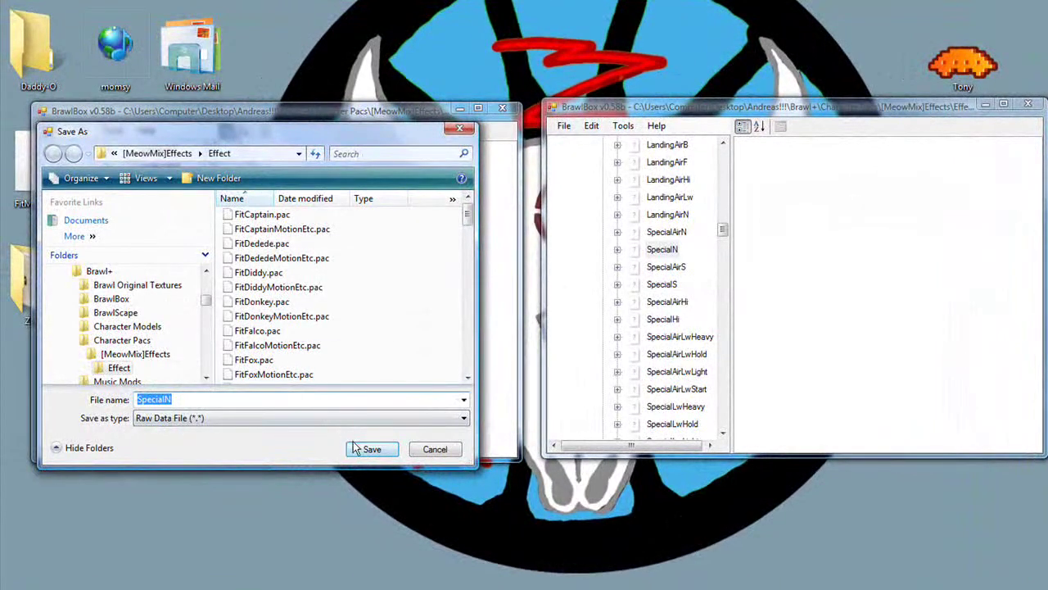
left_click(160, 153)
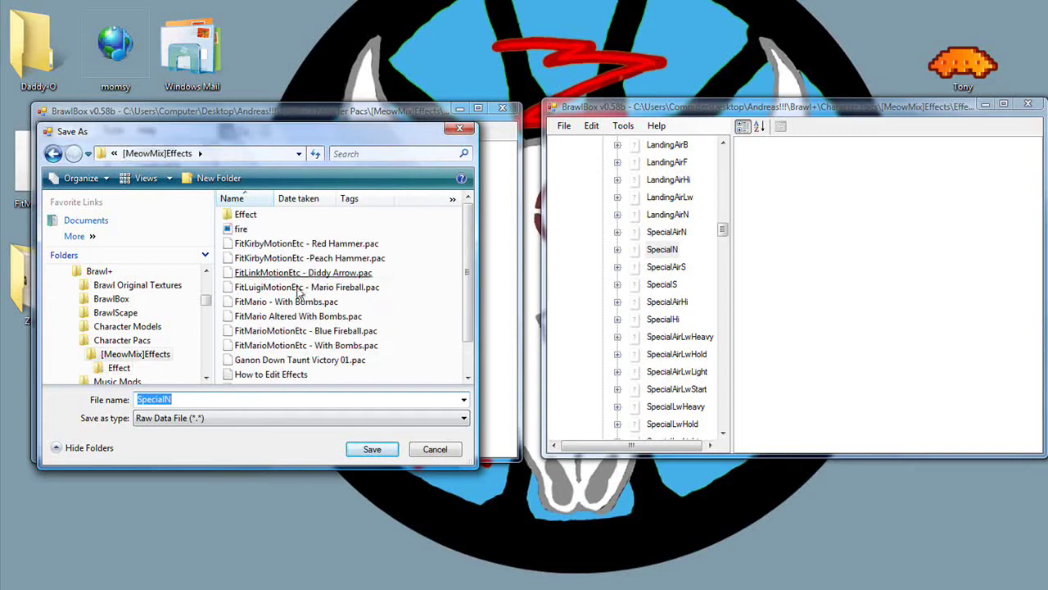
left_click(378, 450)
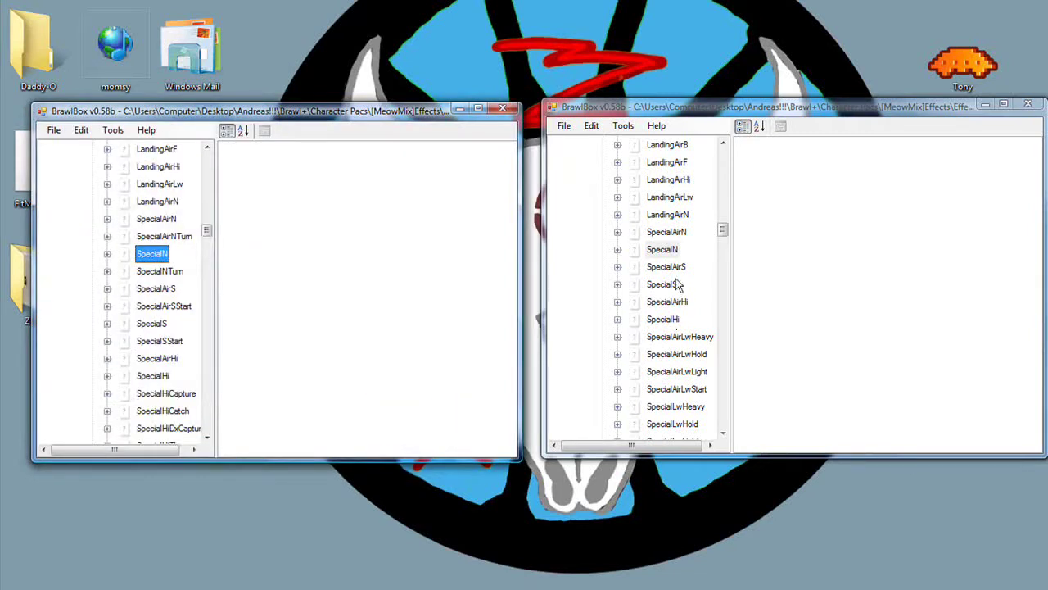
Replace the Mario file's SpecialN animation with the exported SpecialN file from the [MeowMix]Effects folder.
left_click(661, 250)
right_click(661, 254)
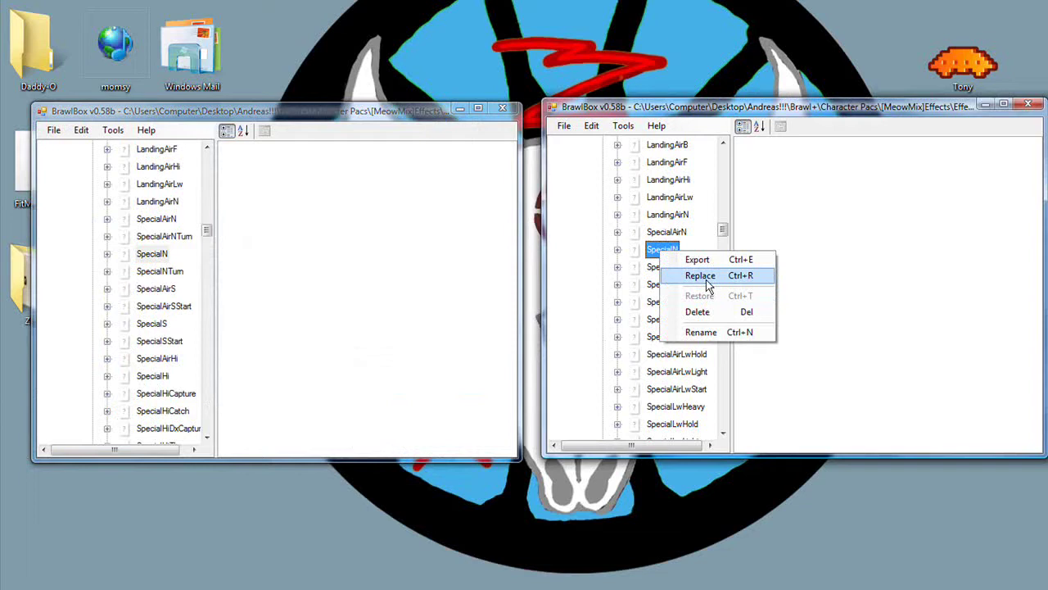
left_click(706, 276)
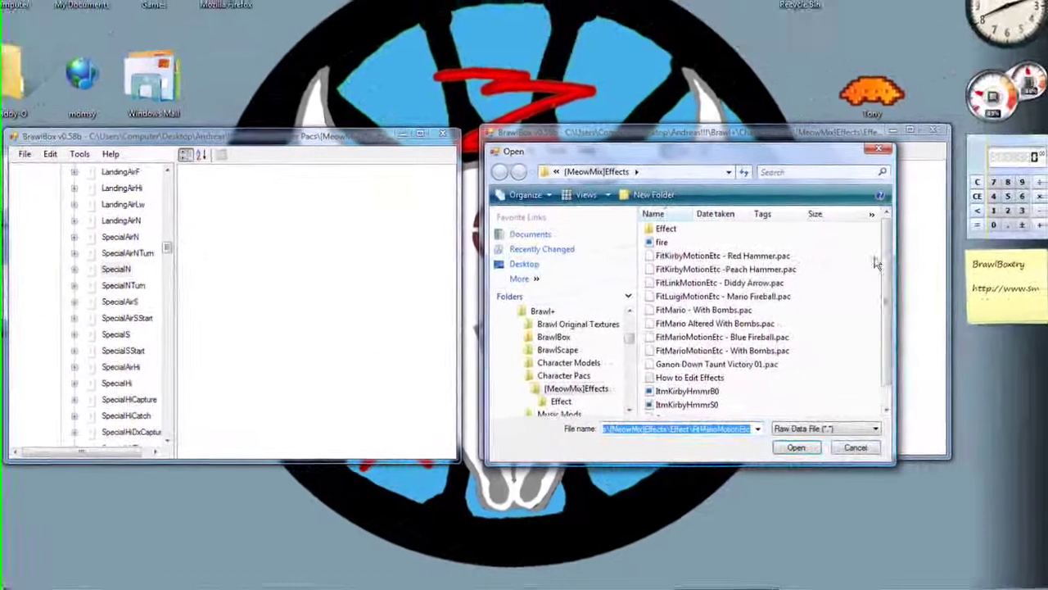
left_click_drag(876, 265, 881, 317)
double_click(688, 411)
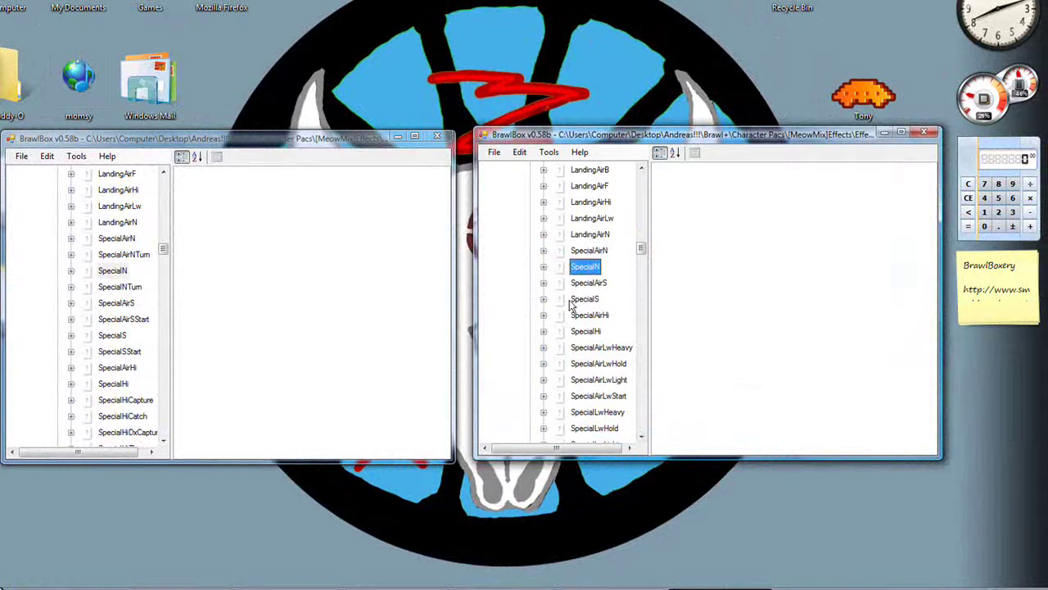
Inspect the bone entries inside Mario's replaced SpecialN animation, and collapse the AnmChr(NW4R) group.
left_click(543, 267)
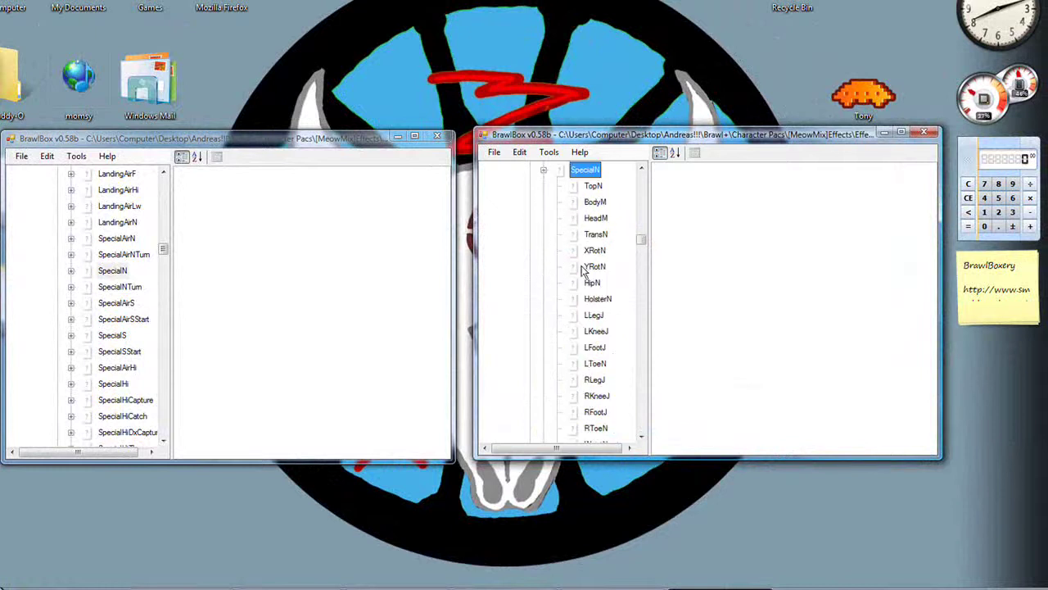
left_click(543, 170)
scroll(547, 328, "up", 3)
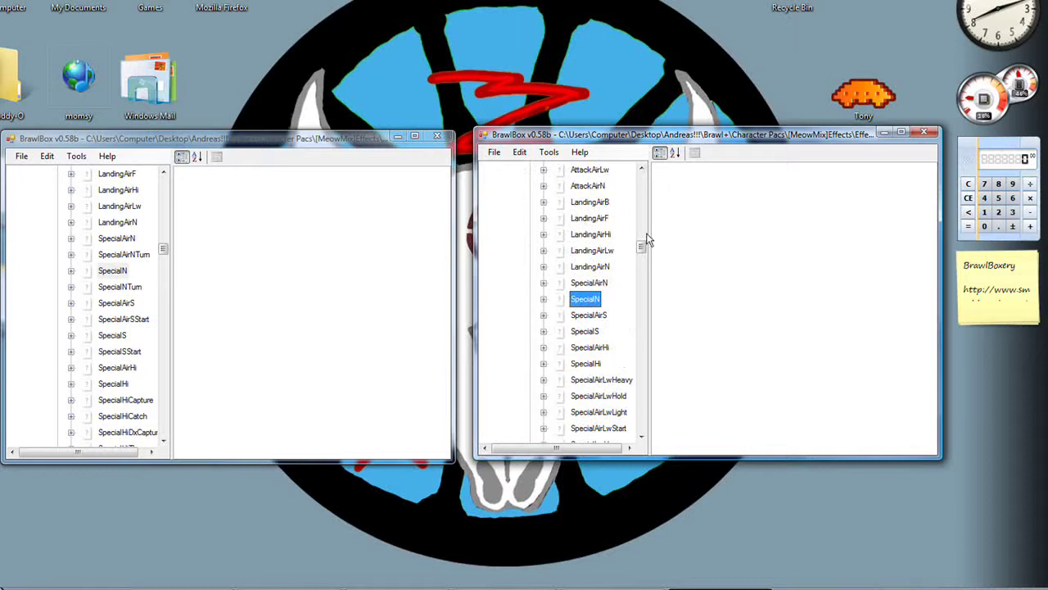
left_click_drag(643, 250, 641, 175)
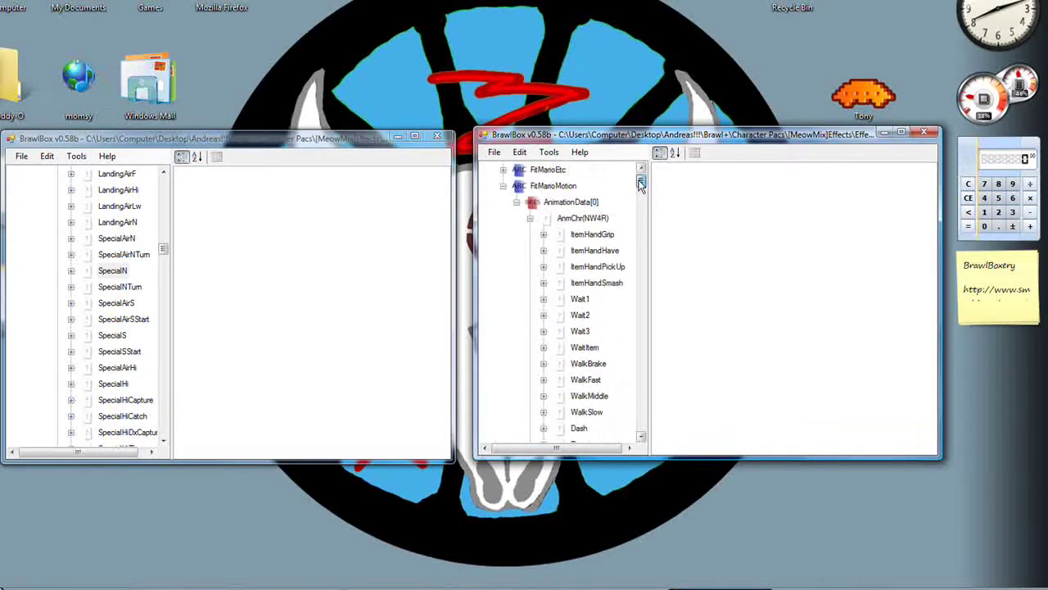
left_click(530, 218)
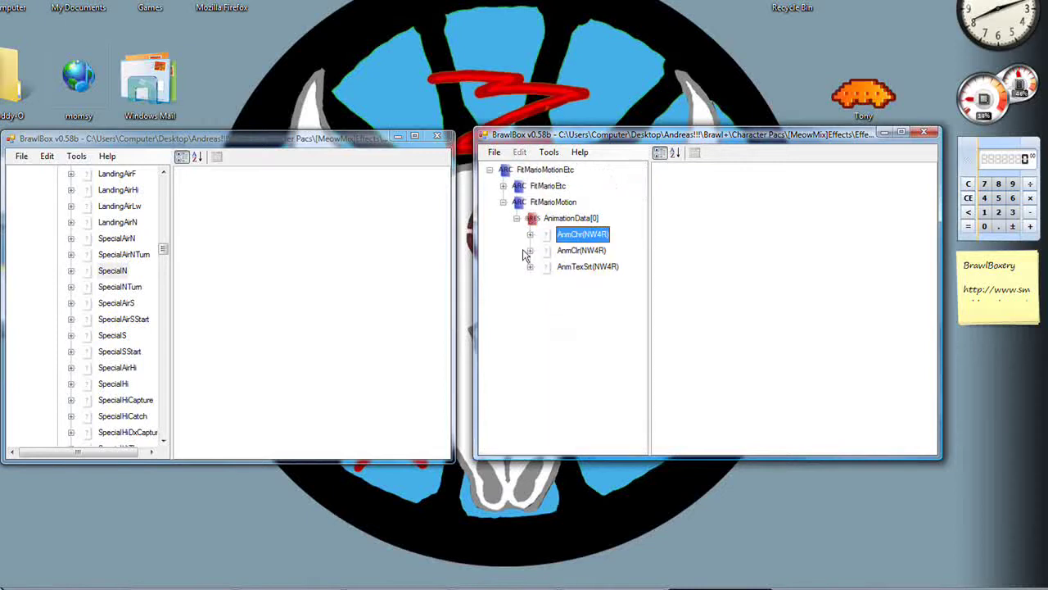
Examine the entries in the Mario file's AnmClr(NW4R) and AnmTexSrt(NW4R) animation groups.
left_click(530, 251)
left_click(530, 251)
left_click(530, 267)
left_click_drag(641, 222, 647, 294)
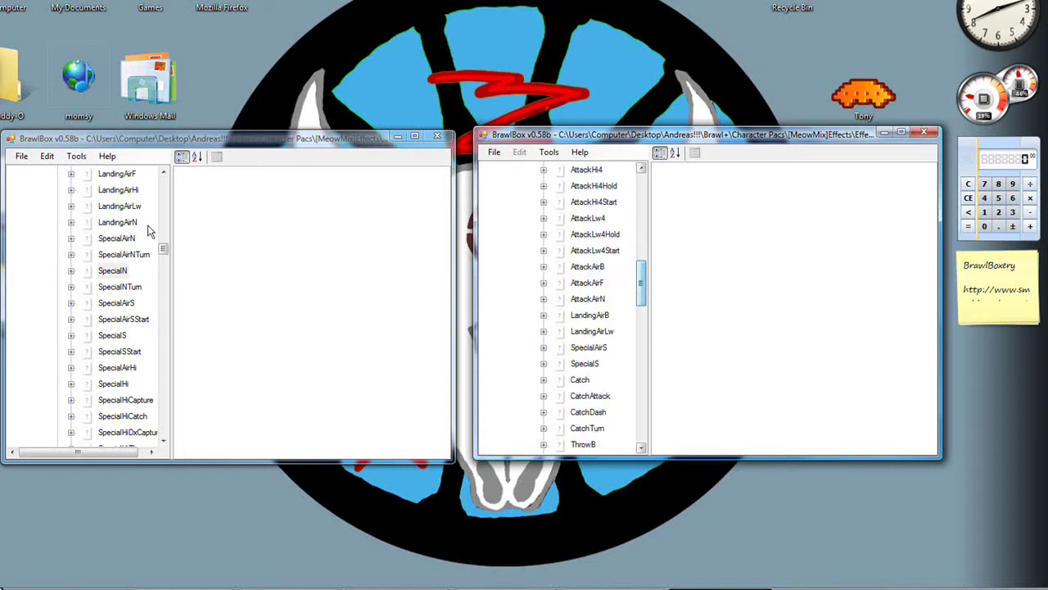
Collapse the Captain file's AnmChr(NW4R) group and examine its AnmShp(NW4R) and AnmTexSrt(NW4R) groups.
left_click_drag(164, 257, 168, 180)
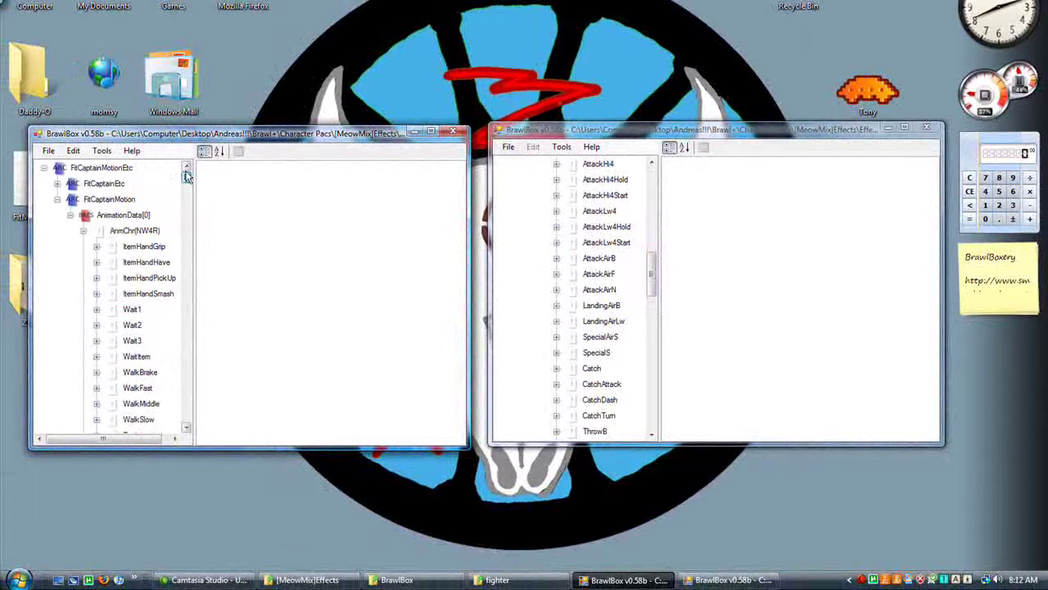
left_click(84, 231)
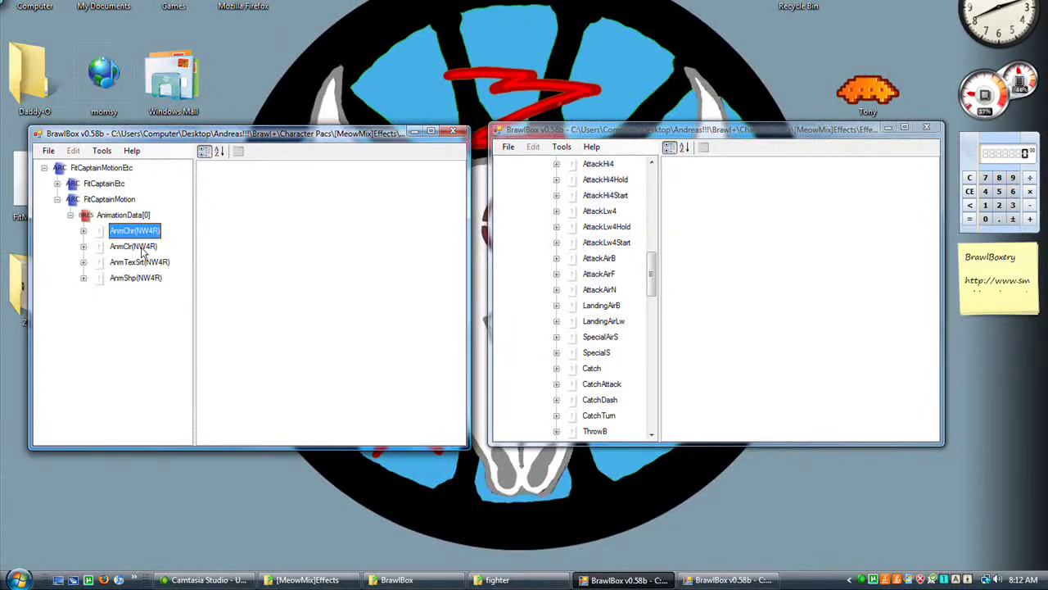
left_click(83, 277)
left_click(82, 167)
left_click(83, 262)
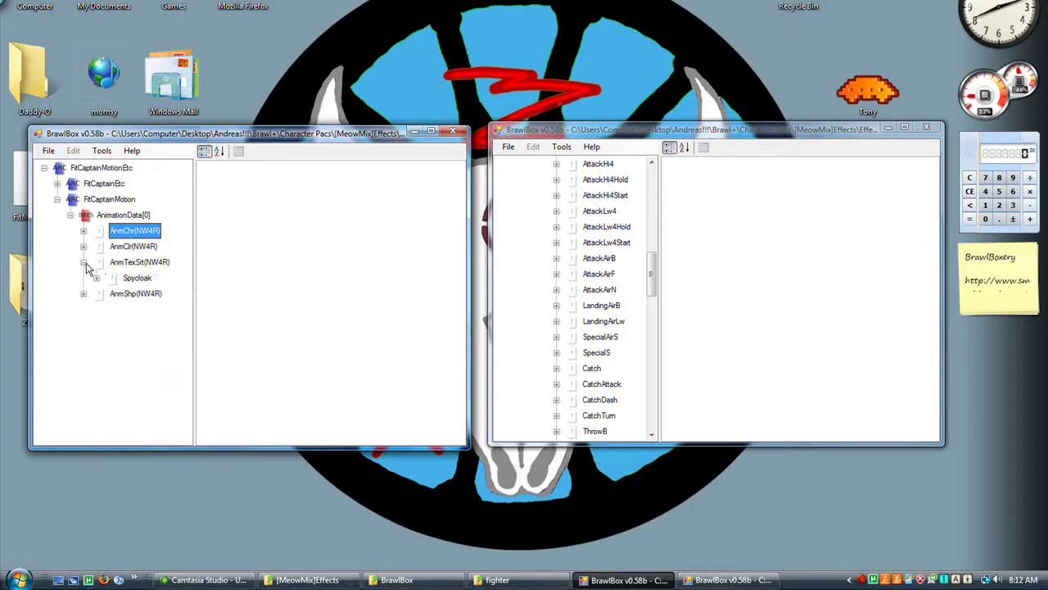
left_click(82, 262)
left_click(83, 262)
left_click(83, 262)
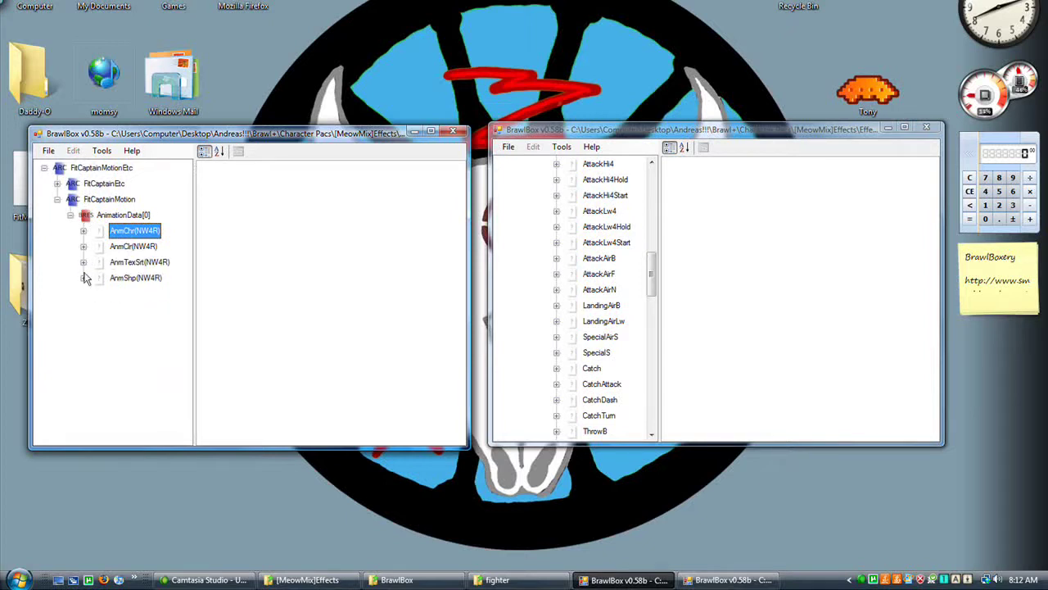
Collapse Mario's AnmTexSrt(NW4R) group and examine the Spycloak entry inside the Captain file's AnmTexSrt(NW4R) group.
left_click_drag(653, 276, 655, 181)
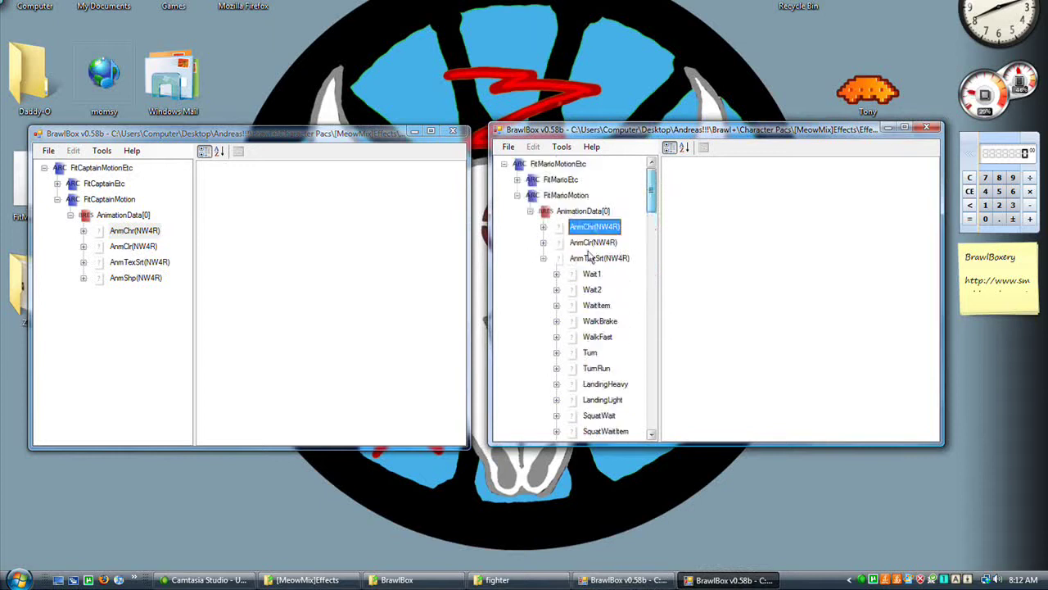
left_click(543, 258)
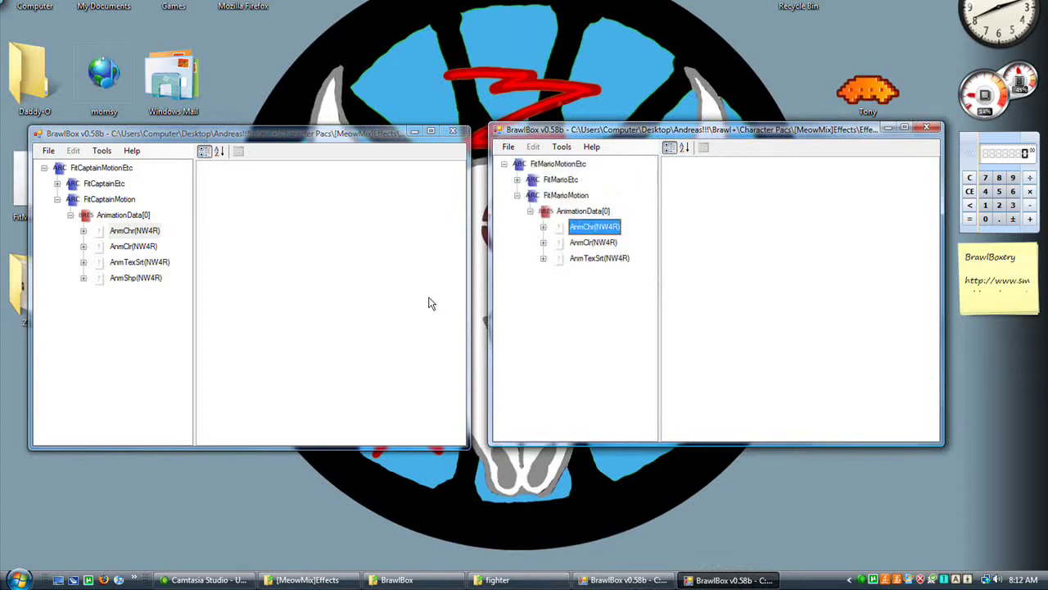
left_click(83, 262)
left_click(97, 278)
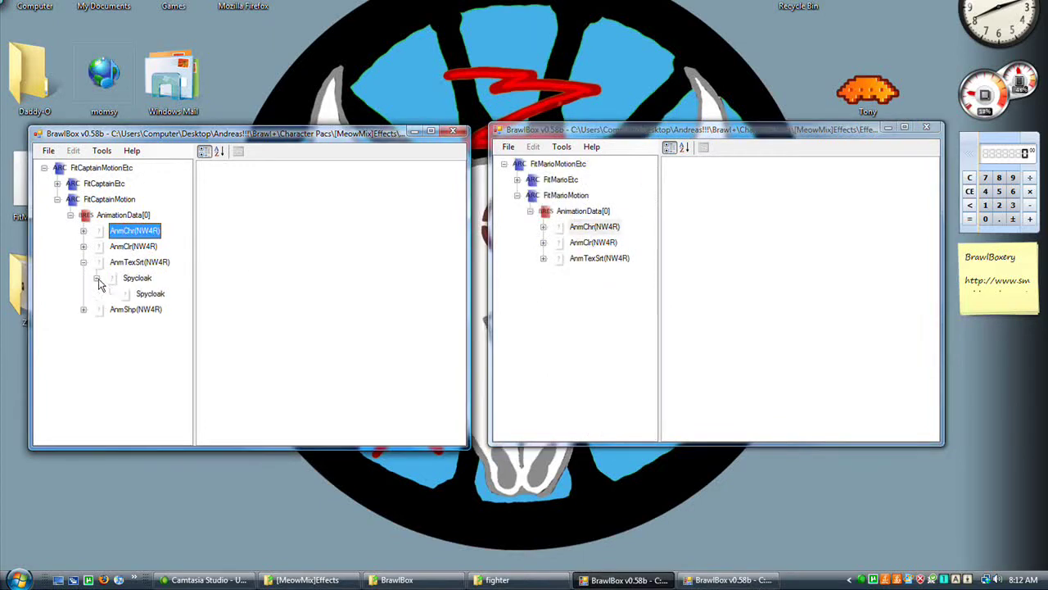
left_click(97, 279)
left_click(83, 262)
Collapse the Mario file's FitMarioMotion archive and expand FitMarioEtc to view its contents.
left_click(539, 266)
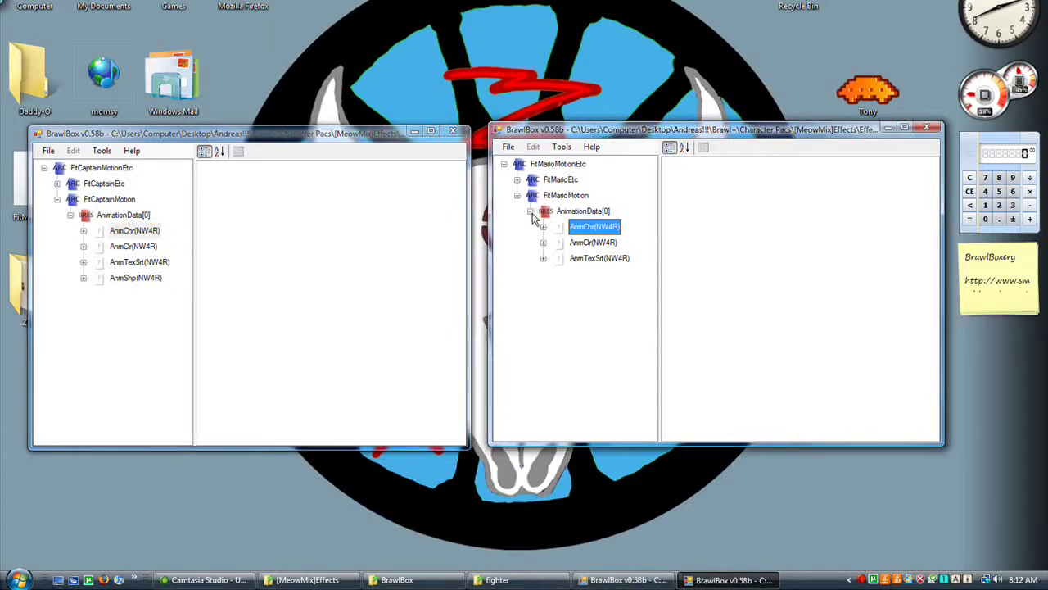
left_click(530, 213)
left_click(518, 196)
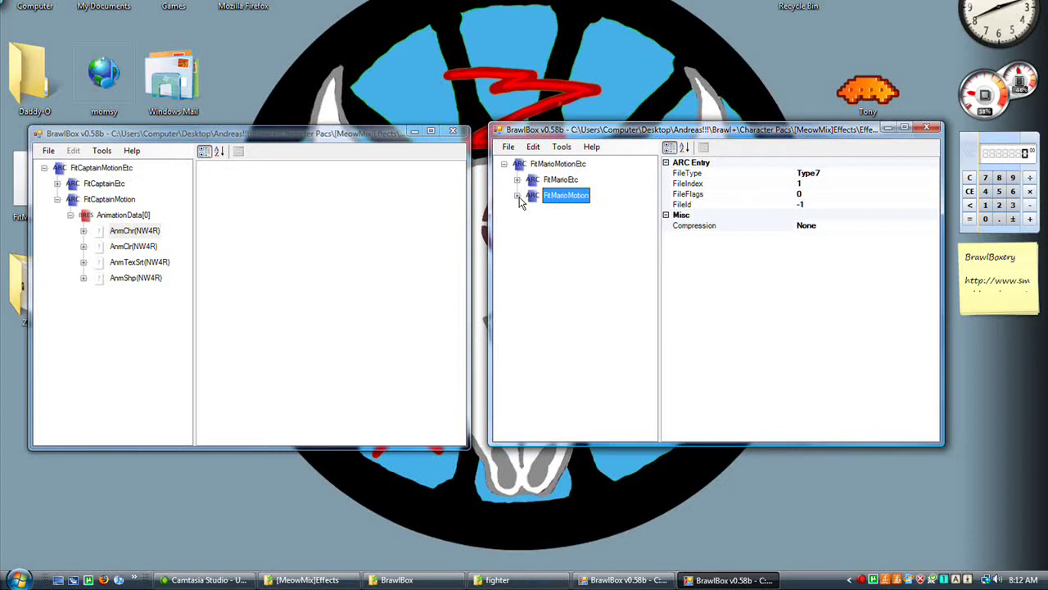
left_click(517, 179)
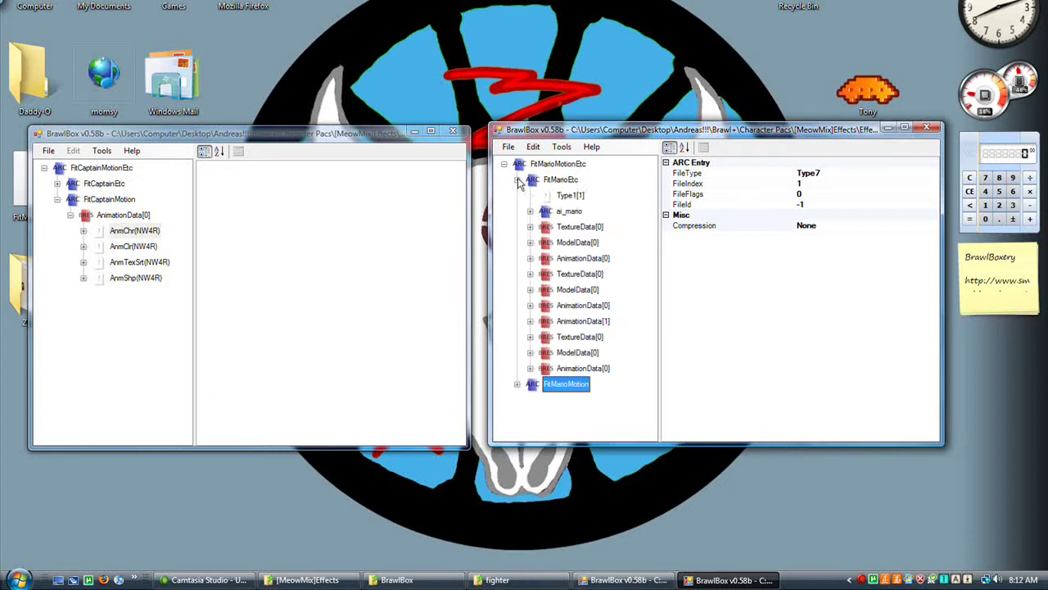
Collapse FitCaptainMotion and examine the 3DModels(NW4R) group in ModelData[10] of FitCaptainEtc.
left_click(69, 216)
left_click(56, 199)
left_click(56, 185)
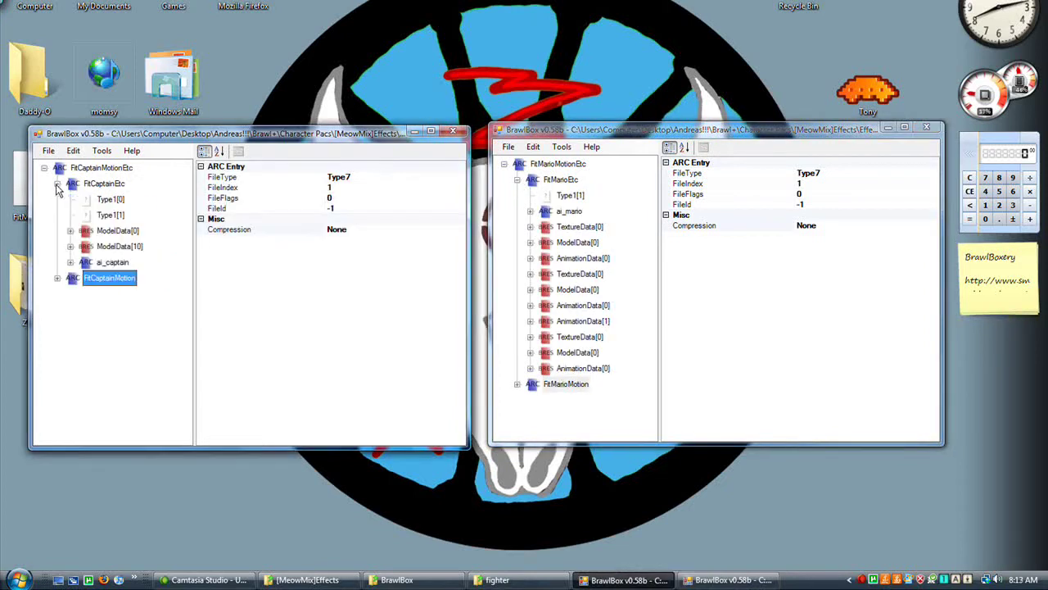
left_click(69, 247)
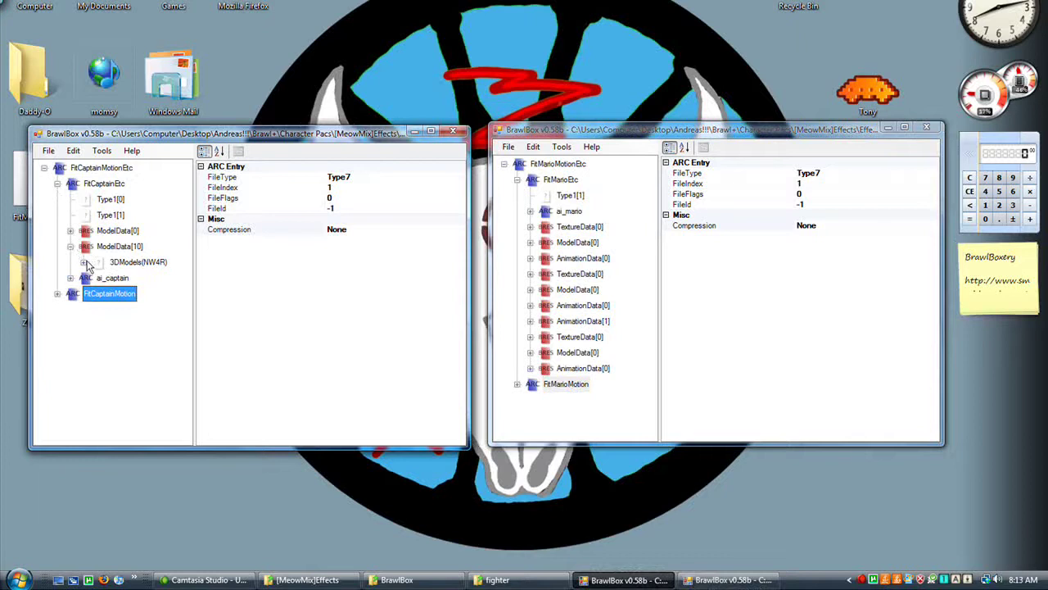
left_click(84, 262)
left_click(83, 262)
left_click(70, 246)
Inspect the properties of the Blue Falcon model in FitCaptainEtc's ModelData[0], and collapse that entry again.
left_click(69, 230)
left_click(83, 245)
left_click(148, 263)
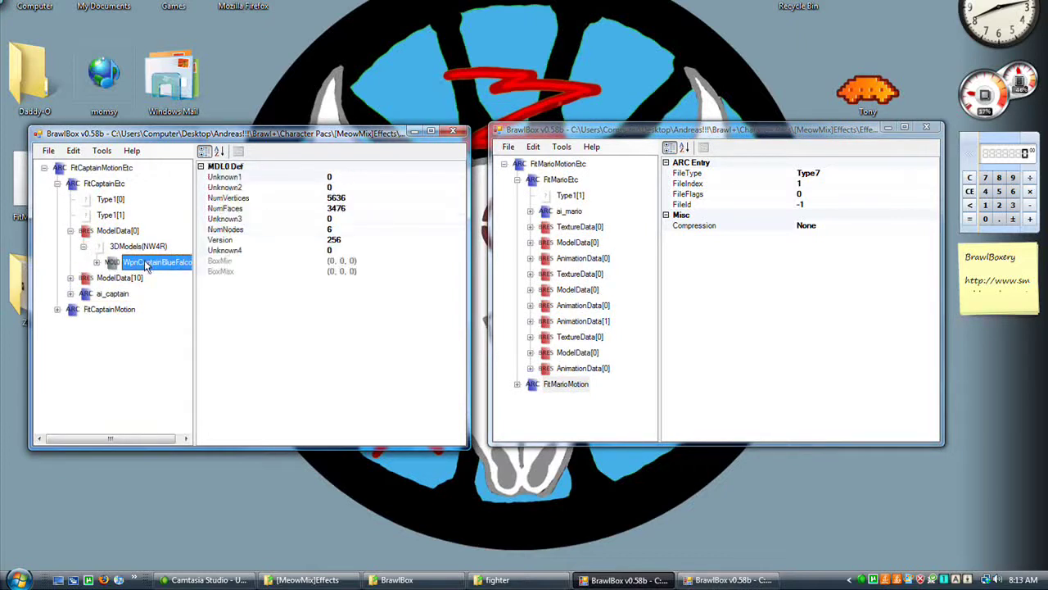
left_click(83, 245)
left_click(69, 230)
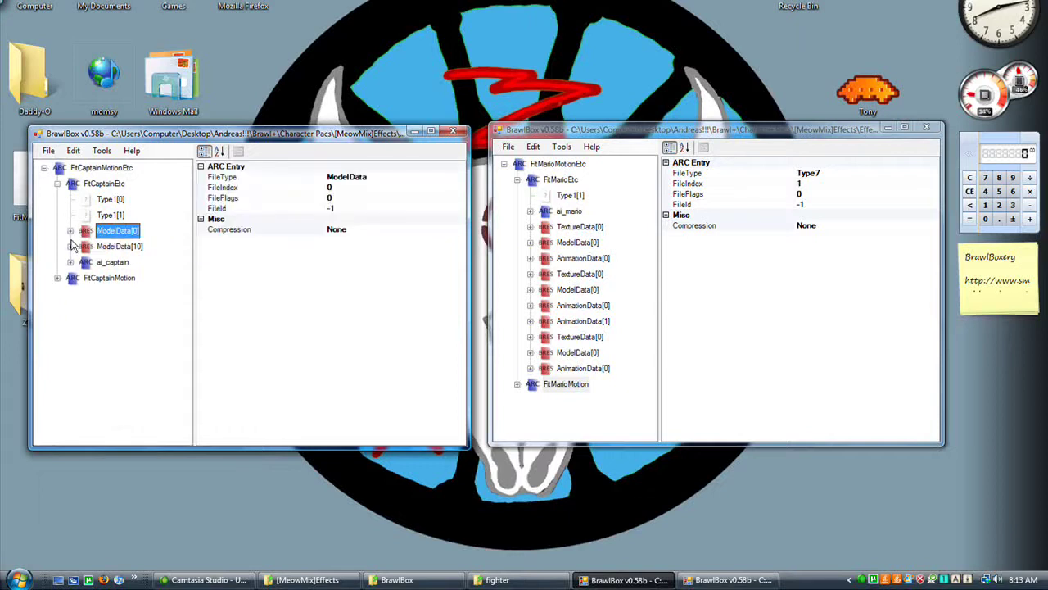
Collapse FitCaptainEtc, view the animation groups in FitCaptainMotion's AnimationData[0], and collapse FitCaptainMotion again.
left_click(57, 184)
left_click(56, 199)
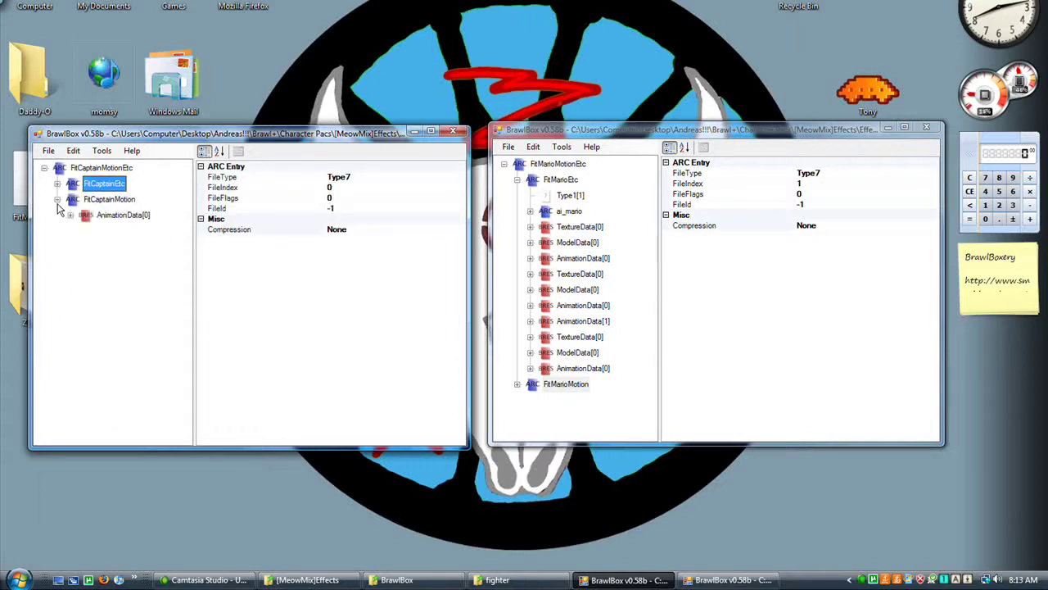
left_click(69, 215)
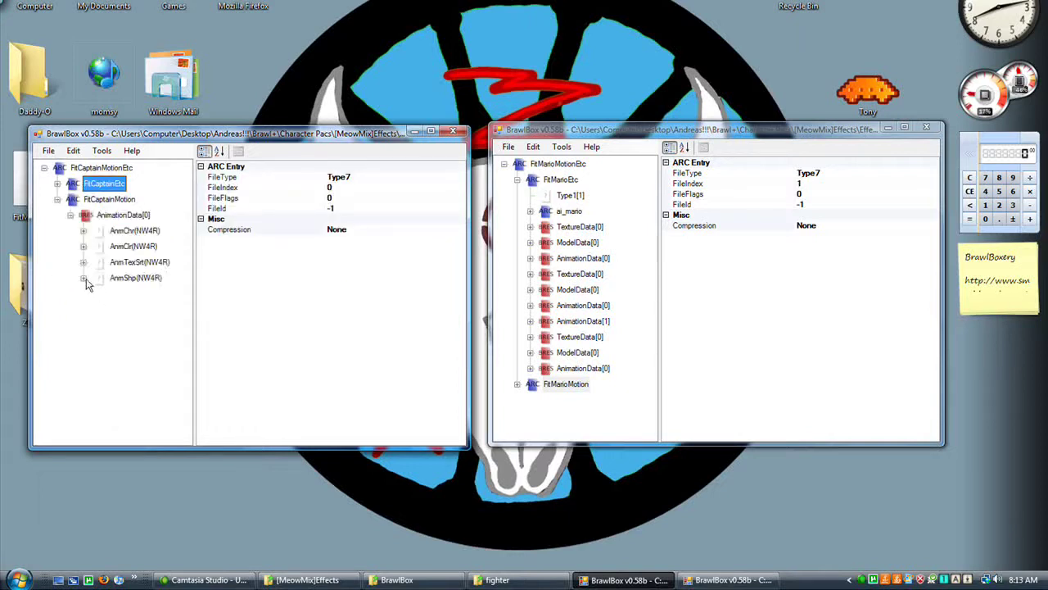
left_click(69, 215)
left_click(56, 199)
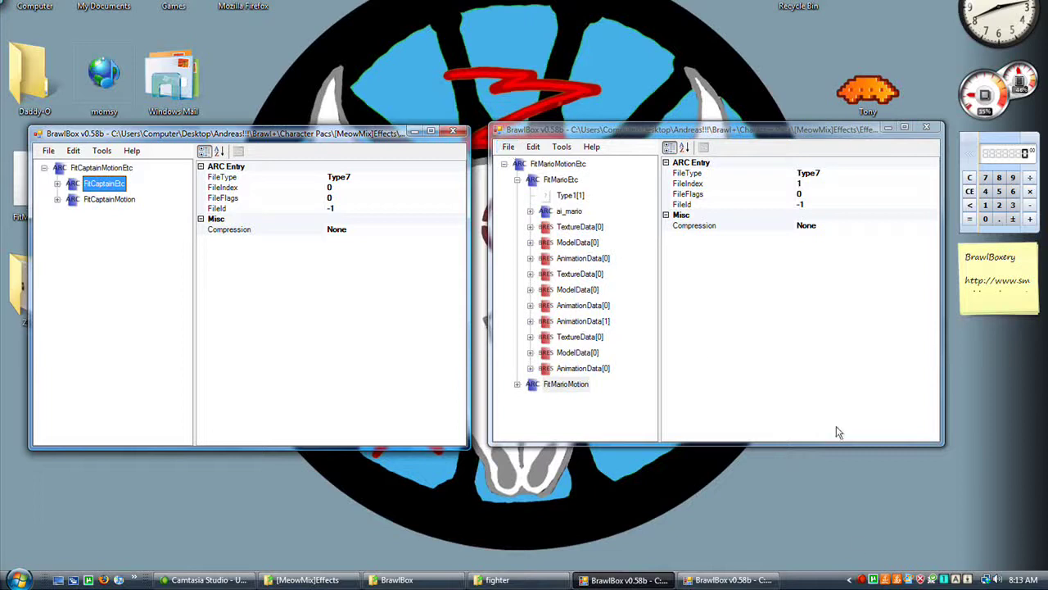
left_click(866, 582)
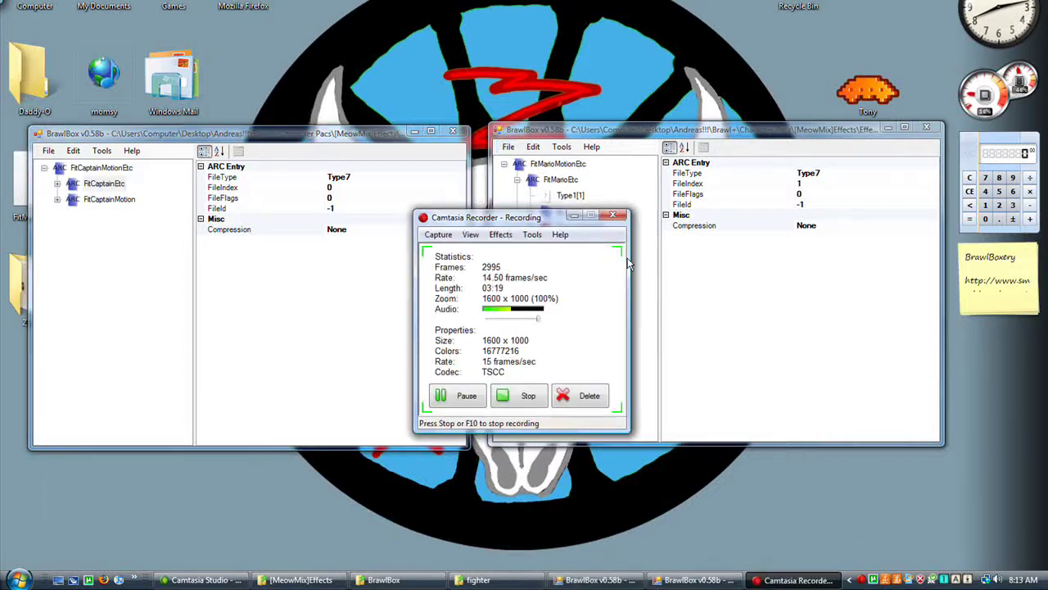
left_click_drag(557, 221, 628, 243)
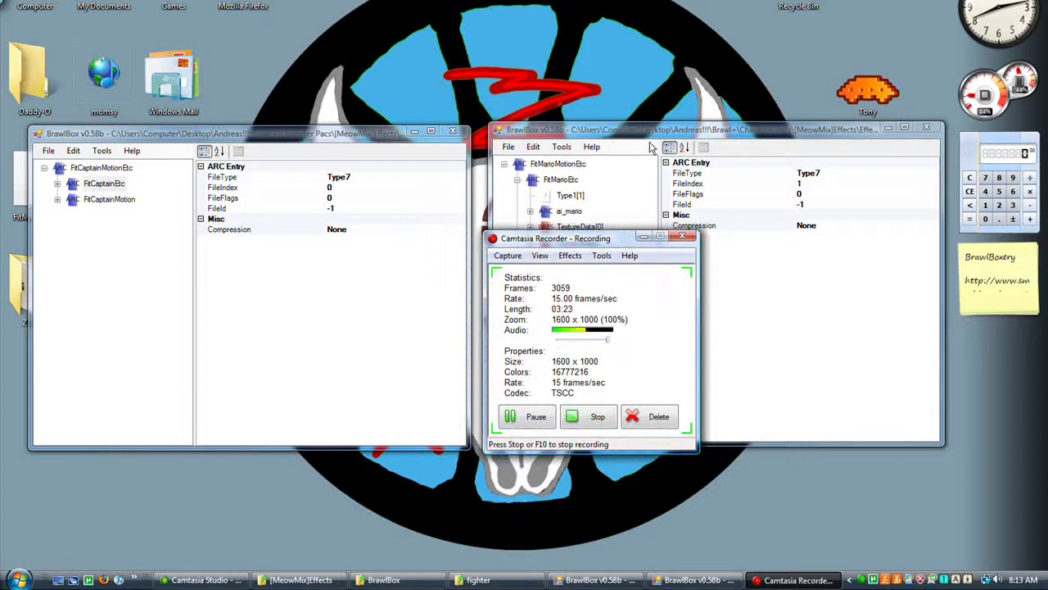
left_click_drag(663, 135, 655, 137)
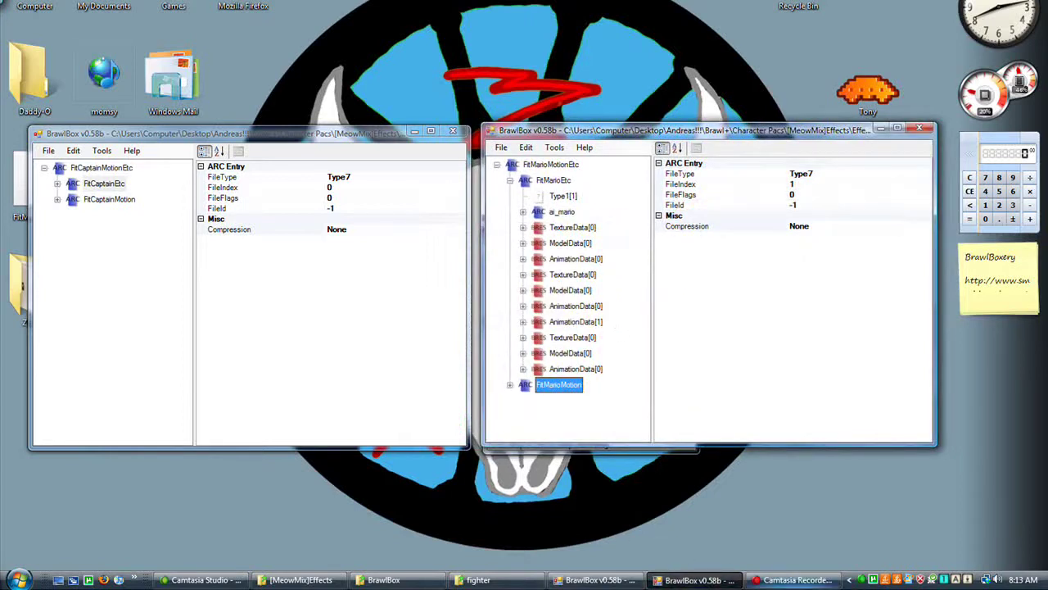
left_click(790, 580)
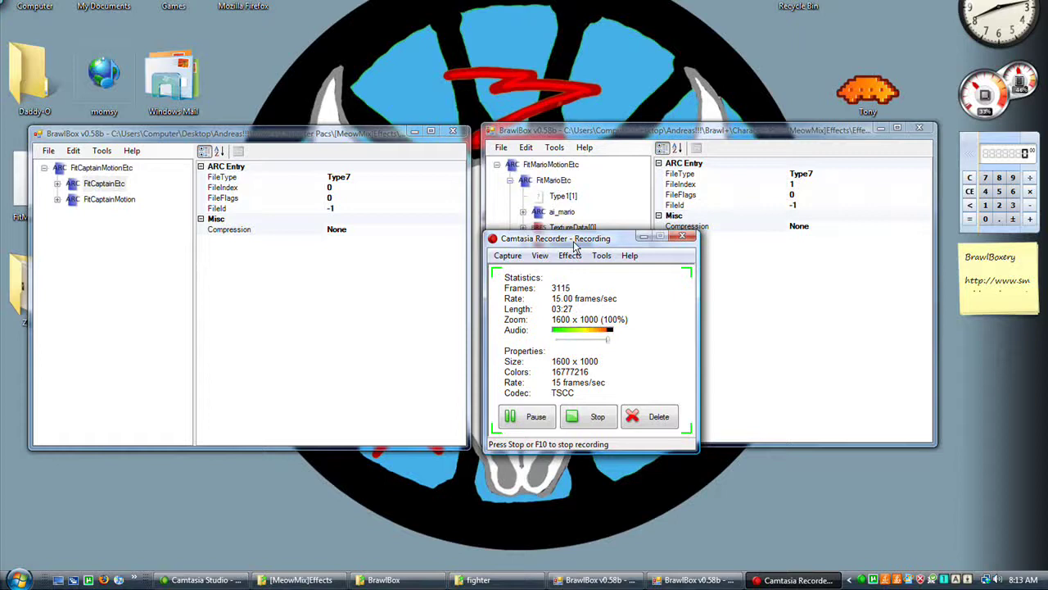